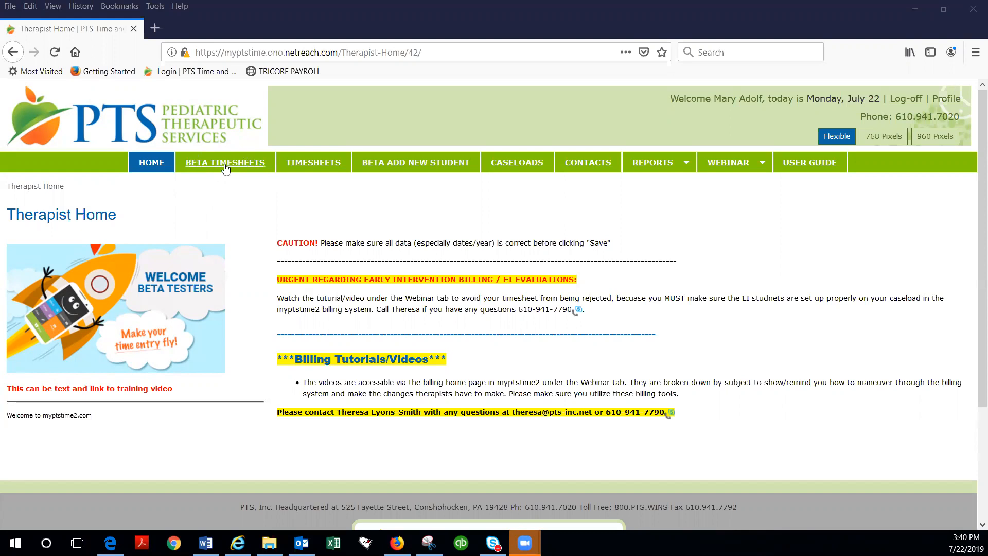
Open the West Chester SD beta timesheet for the week of July 22 to July 26, 2019.
left_click(217, 171)
left_click(138, 256)
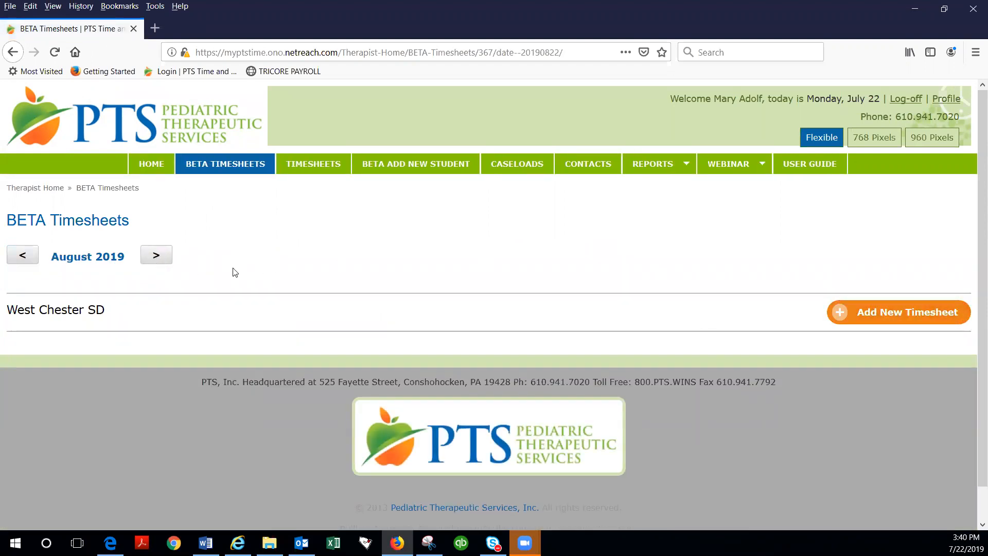
left_click(21, 253)
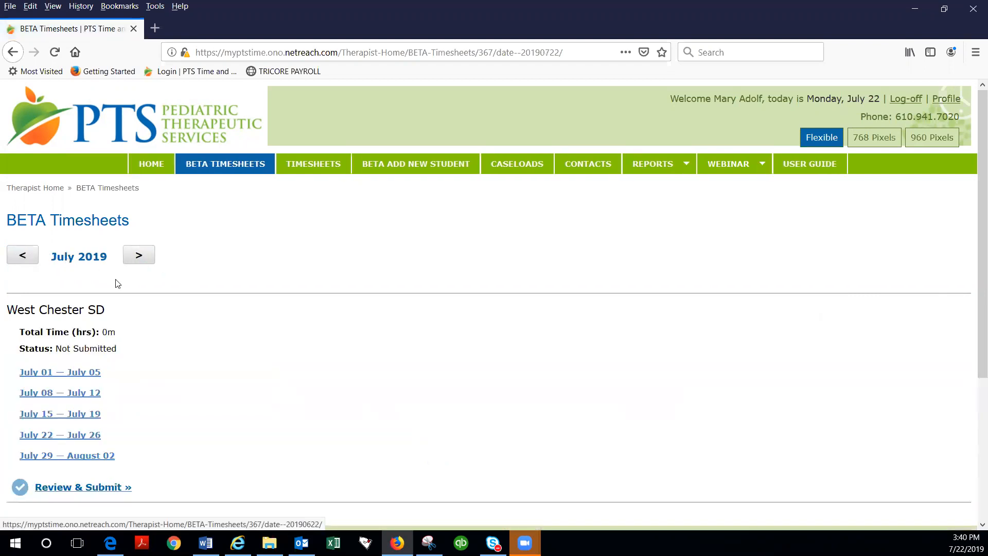
scroll(141, 294, "down", 2)
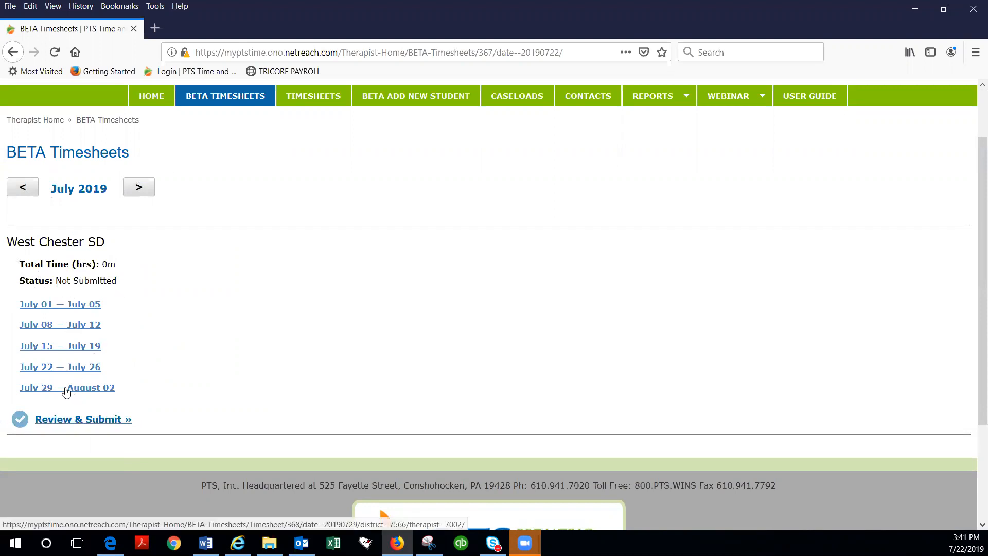
left_click(53, 367)
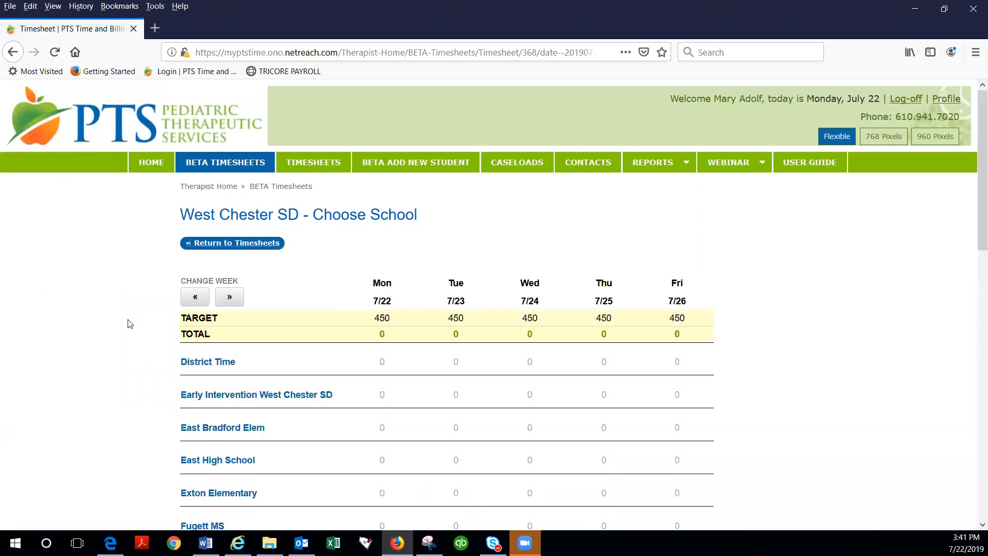
Look through the school list and check which time categories District Time contains, collapsing it again.
scroll(118, 296, "down", 2)
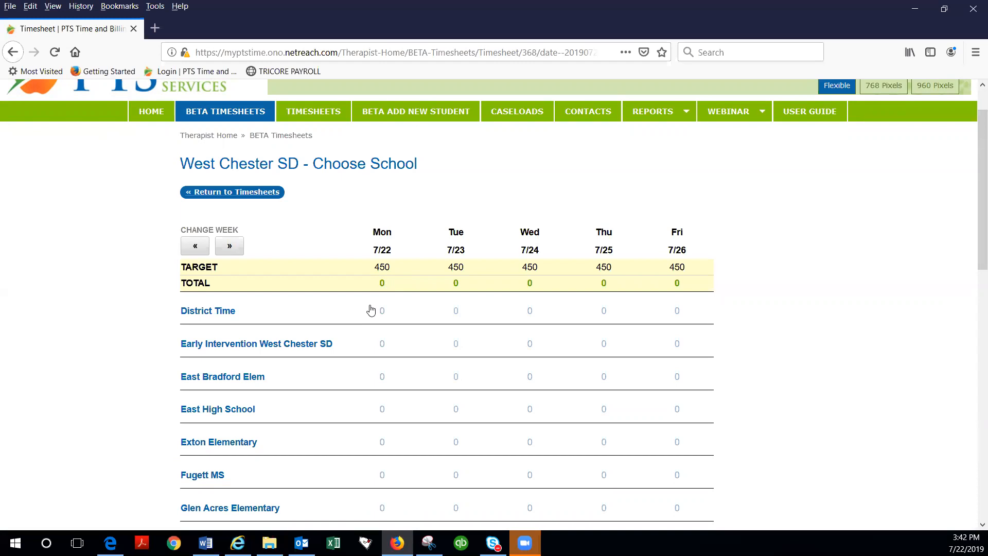
scroll(371, 309, "up", 1)
scroll(370, 309, "down", 3)
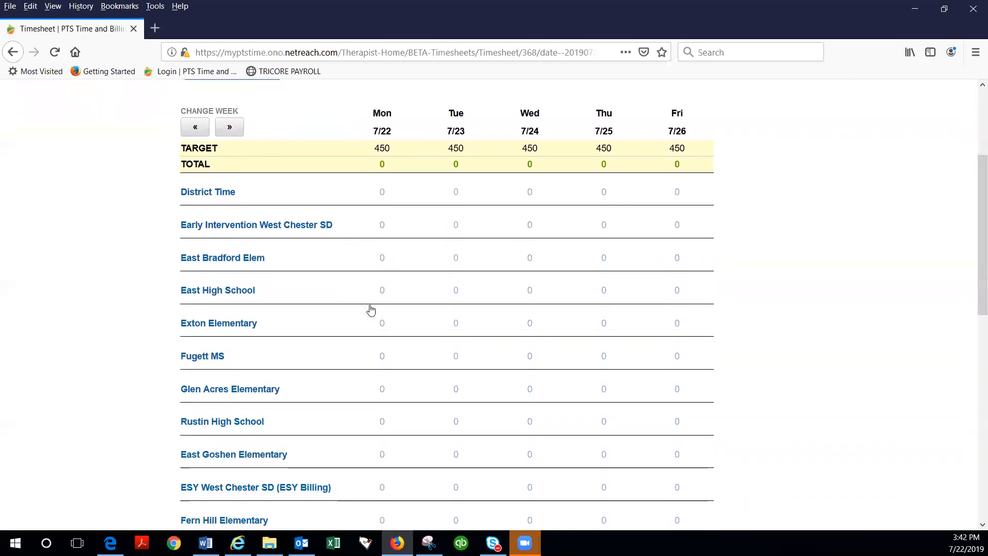
scroll(371, 310, "down", 1)
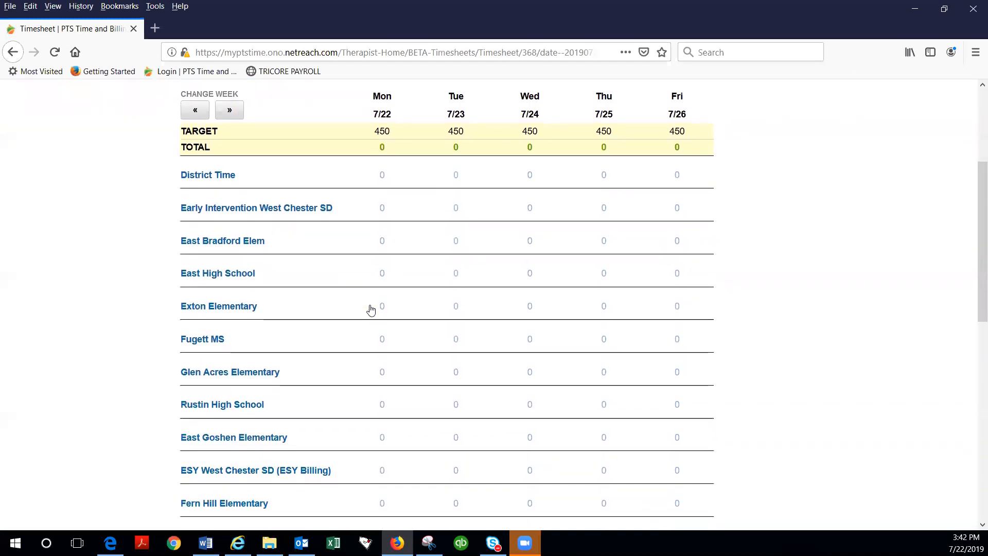
left_click(203, 178)
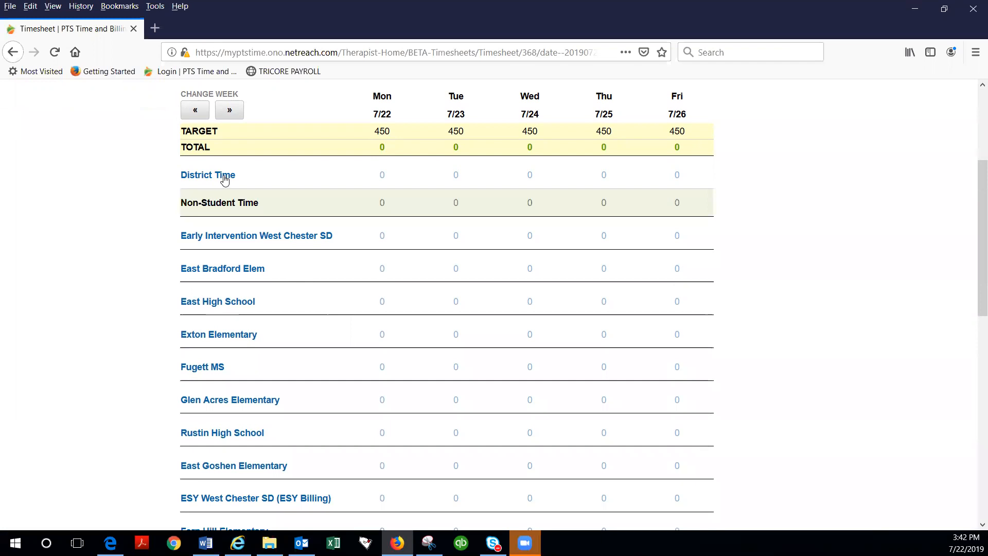
left_click(212, 178)
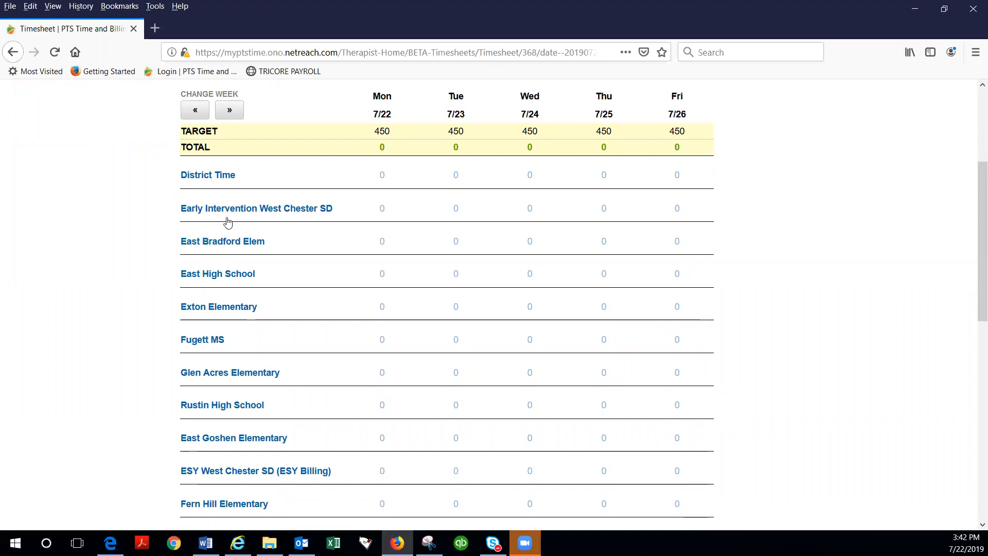
Expand Fugett MS in the school list to show its time categories and students.
scroll(228, 221, "down", 1)
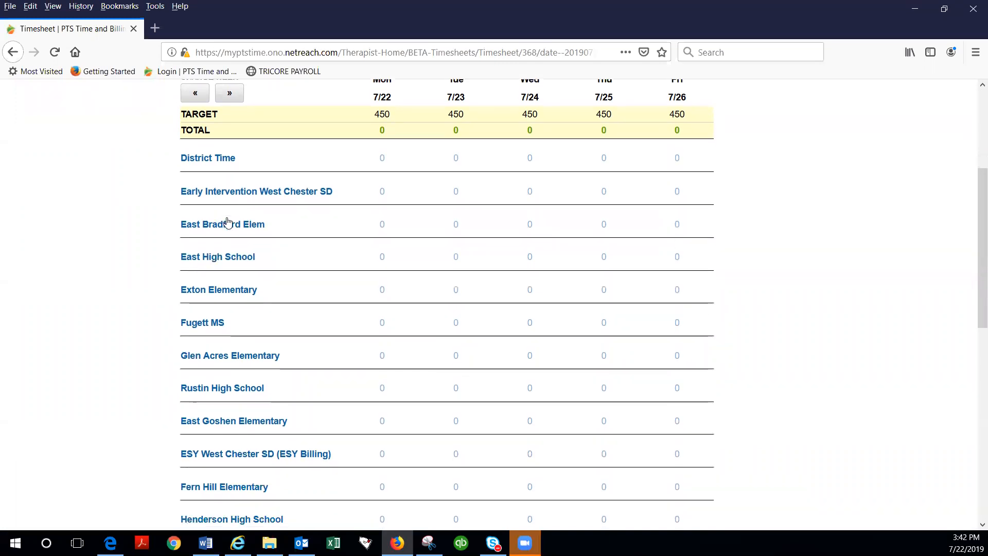
scroll(228, 221, "down", 1)
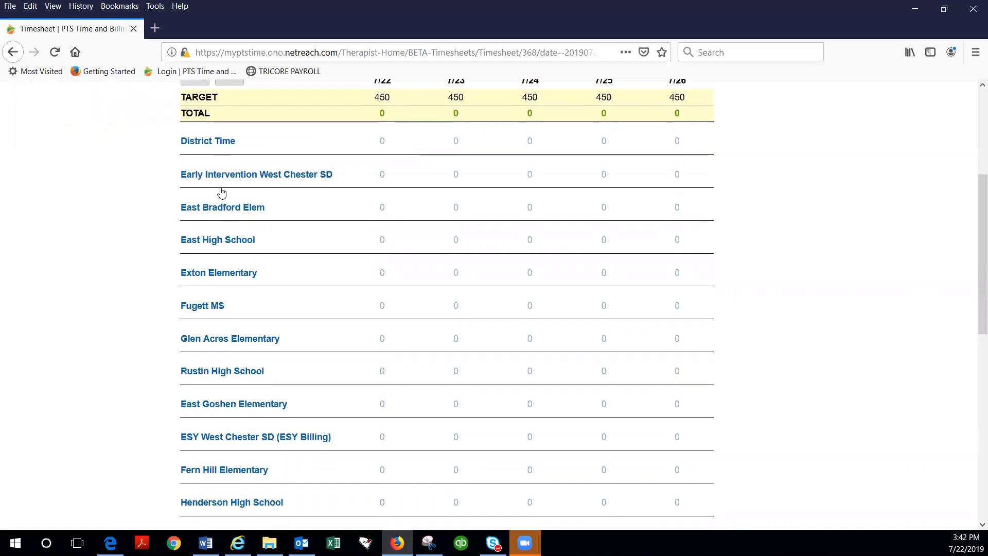
scroll(221, 298, "down", 1)
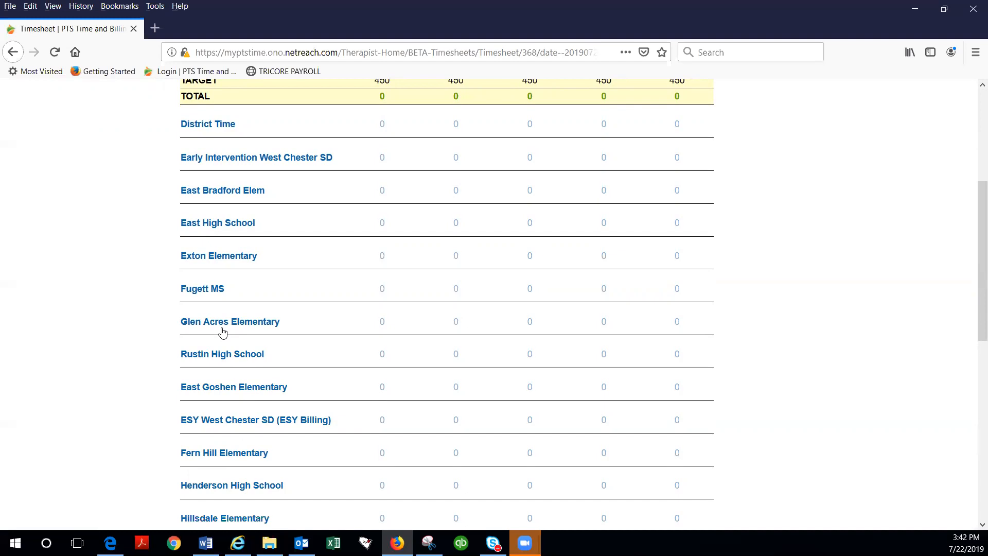
left_click(204, 293)
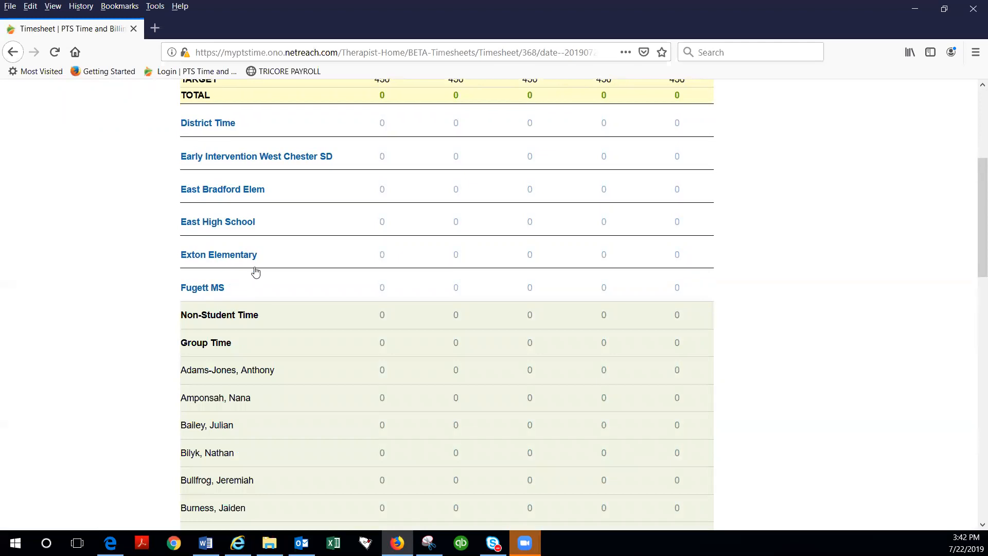
Start a Group Time entry for Fugett MS on 7/22 and set its duration to 30 minutes.
scroll(255, 271, "down", 3)
scroll(256, 271, "down", 2)
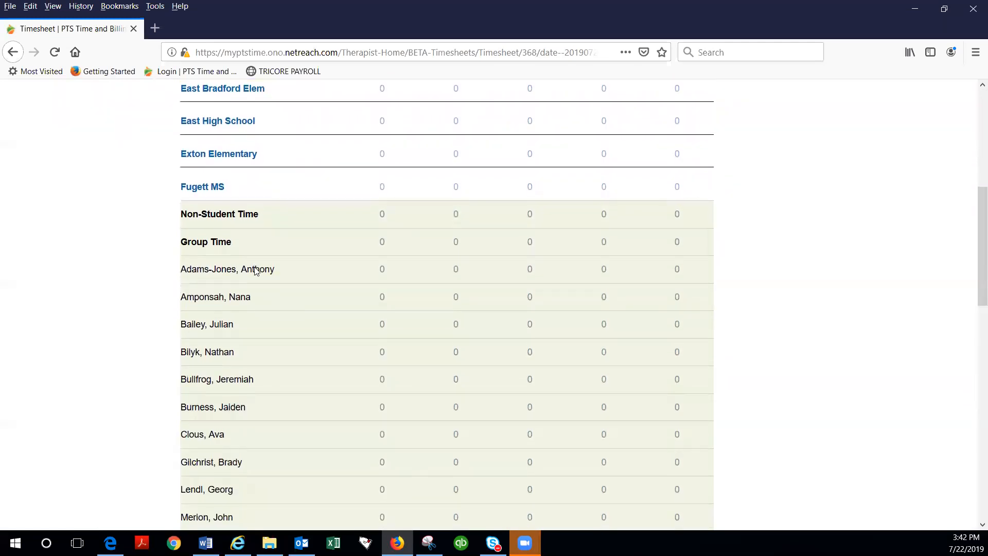
scroll(252, 274, "down", 1)
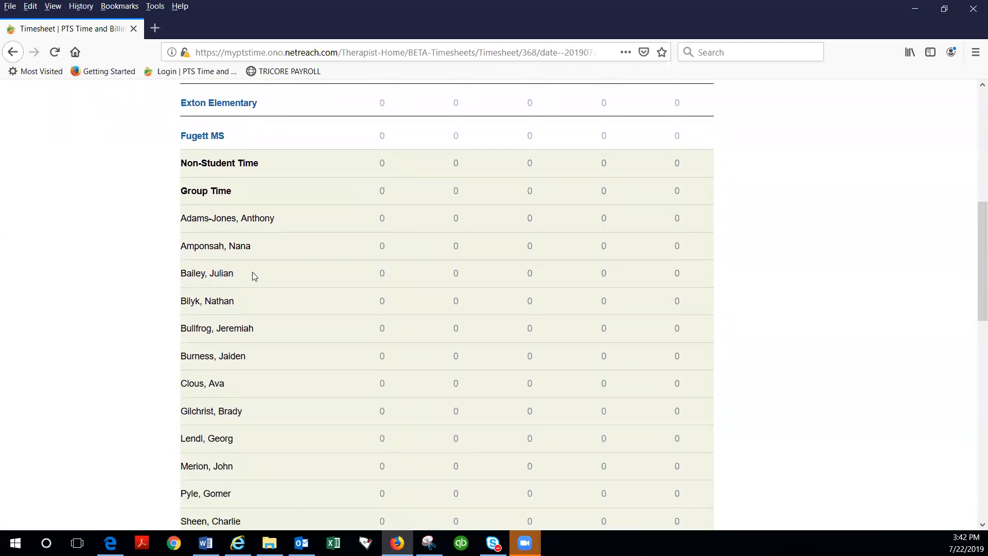
scroll(252, 271, "up", 1)
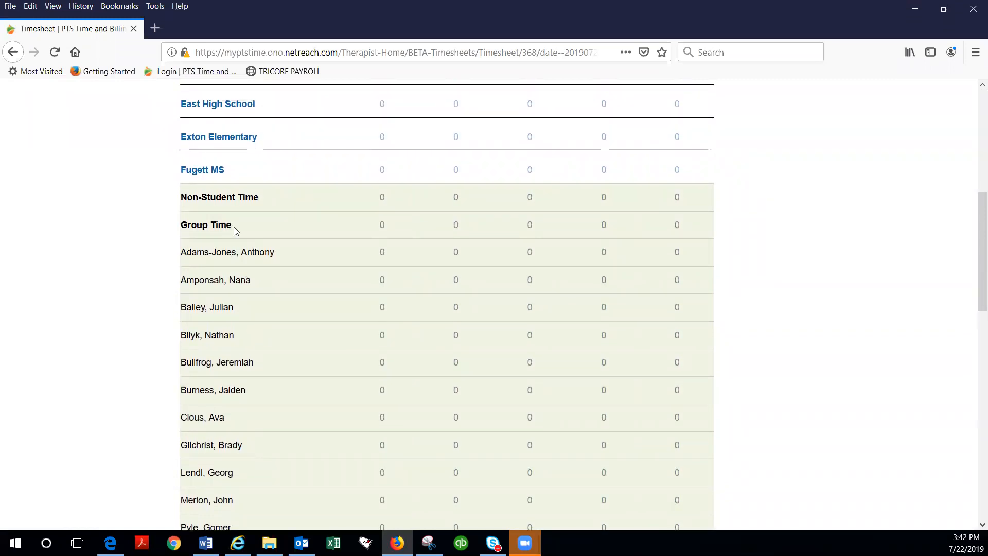
left_click(392, 230)
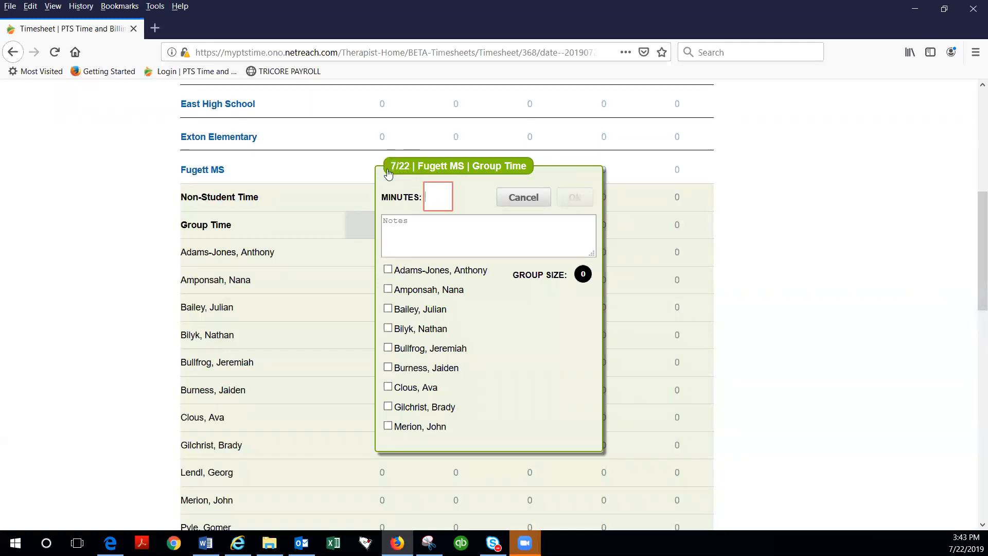
left_click(400, 237)
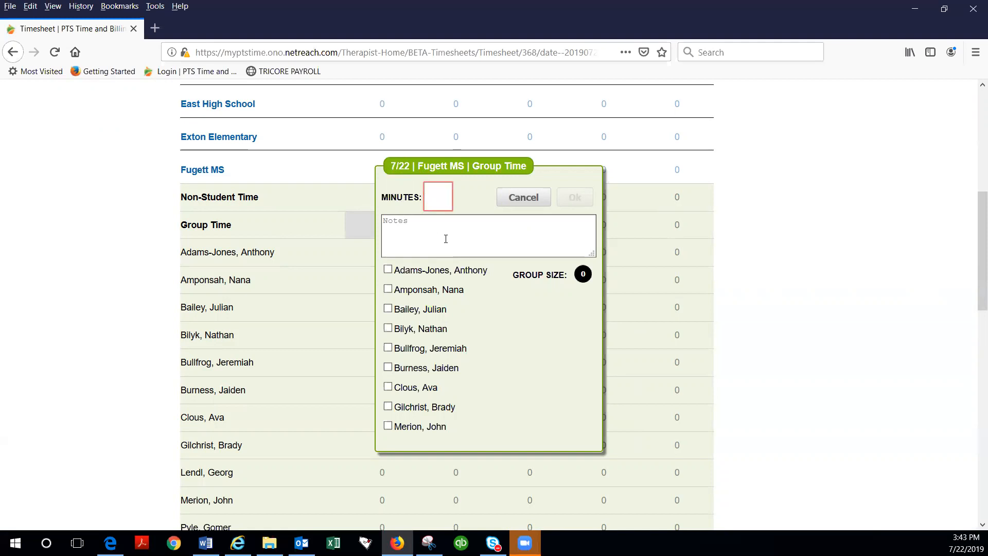
left_click(444, 186)
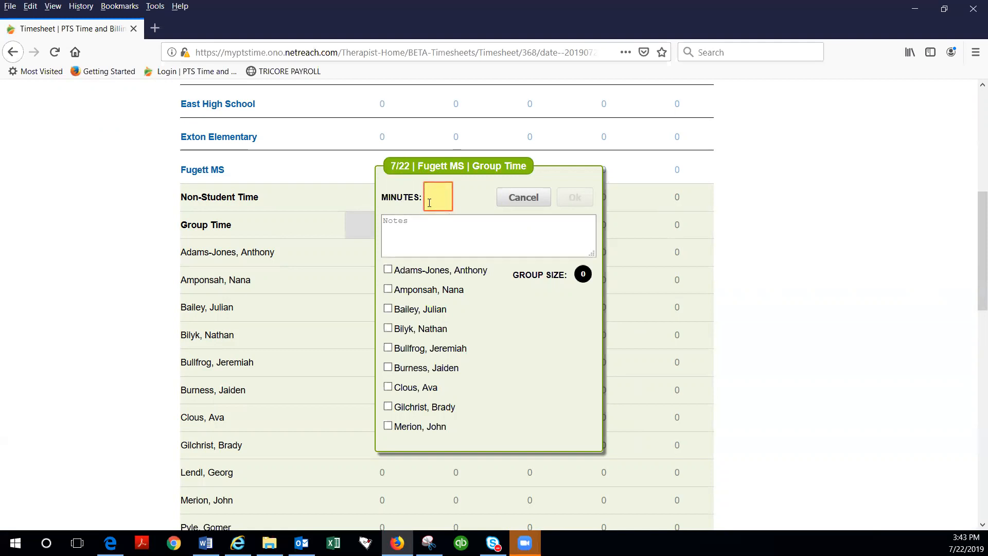
left_click(429, 240)
scroll(429, 240, "down", 2)
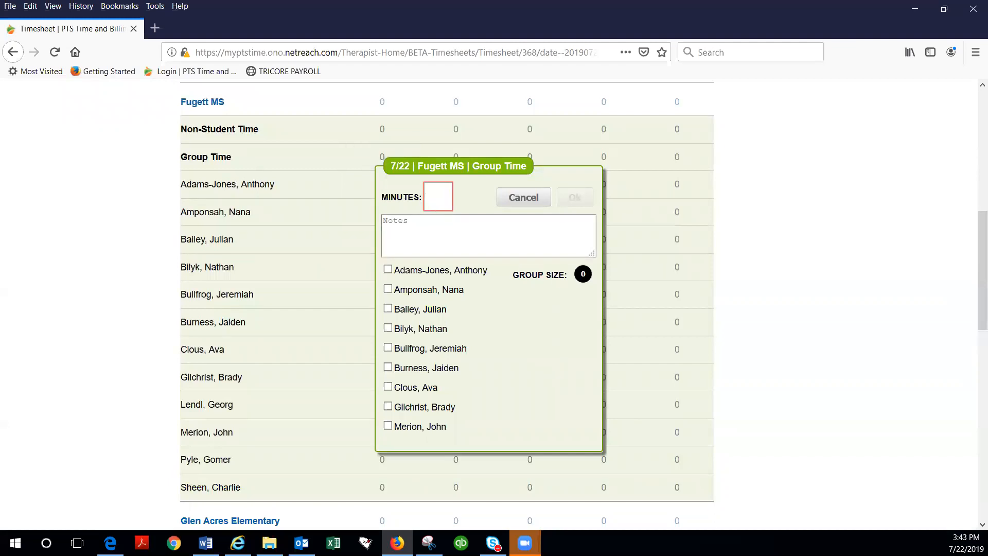
type("30")
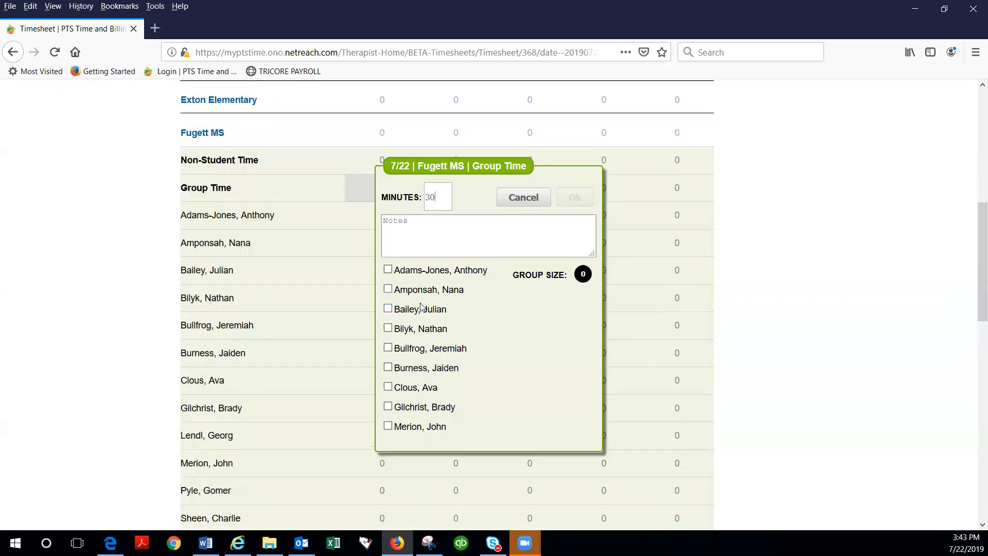
scroll(419, 305, "up", 3)
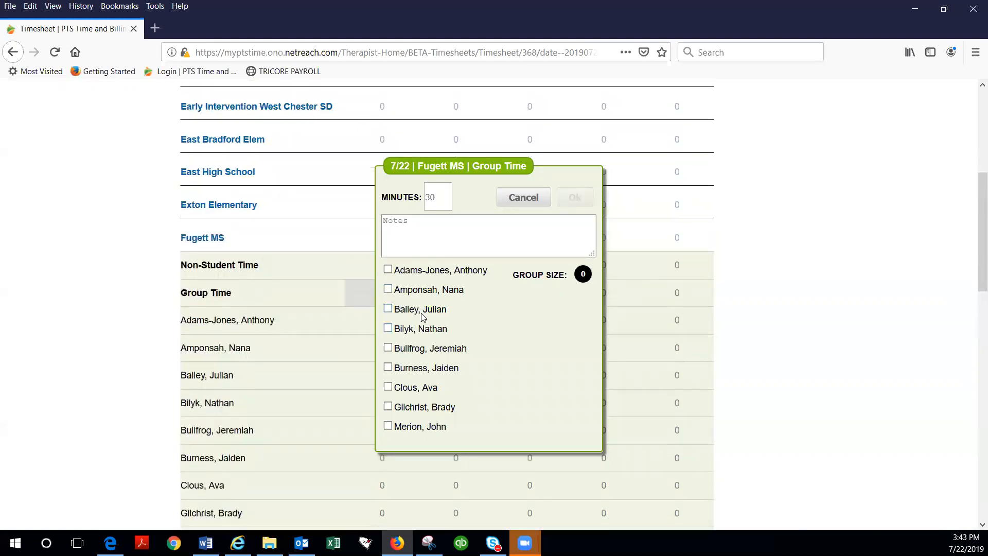
Include the third, seventh and ninth listed students in the group and save the Group Time entry.
left_click(388, 311)
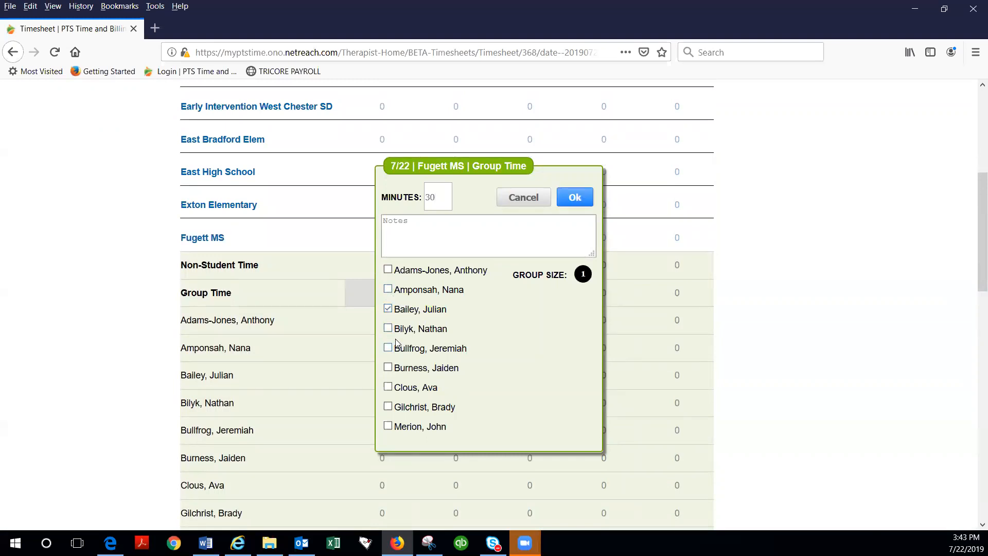
left_click(387, 389)
left_click(388, 427)
left_click(576, 197)
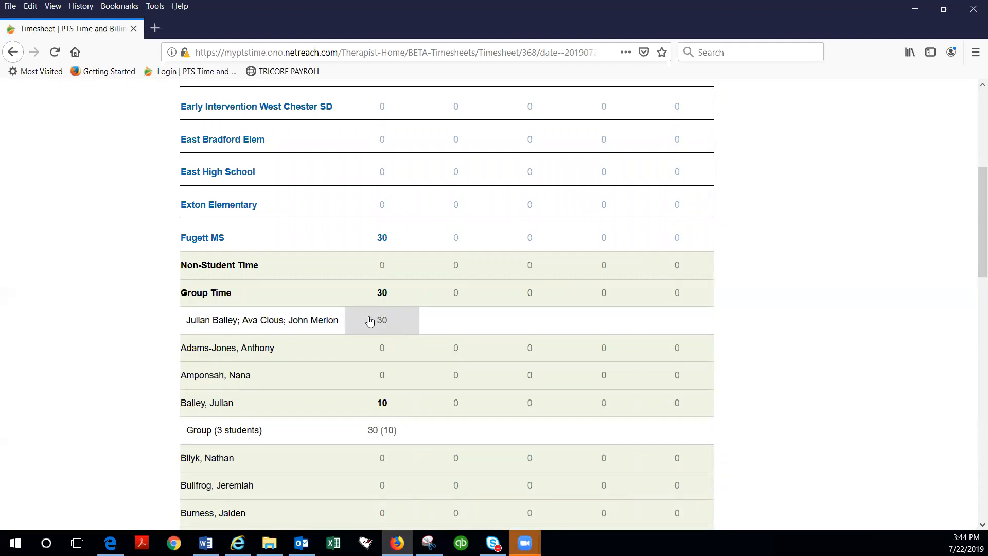
Record 3 minutes of Indirect time on 7/22 for the first student in the Fugett MS group.
scroll(406, 291, "down", 3)
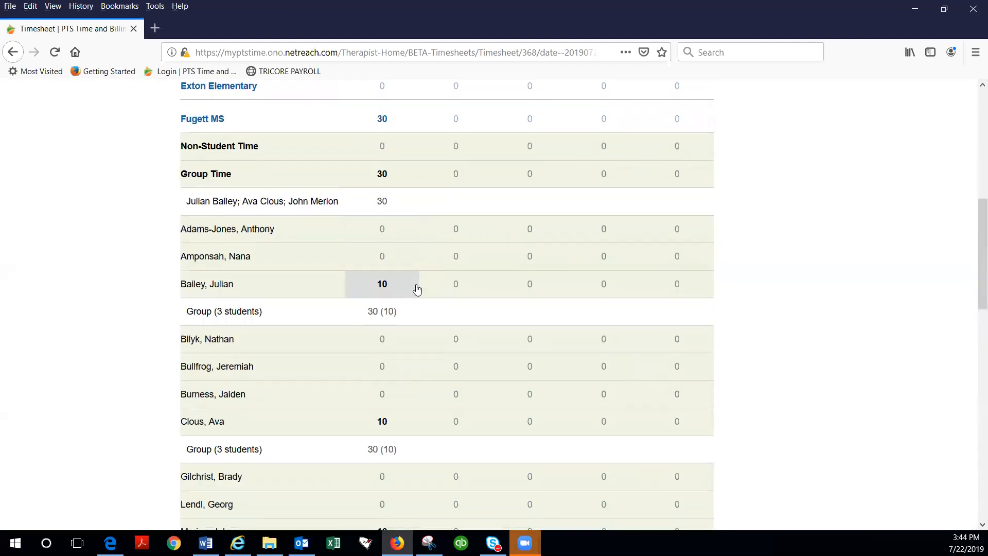
scroll(365, 295, "down", 2)
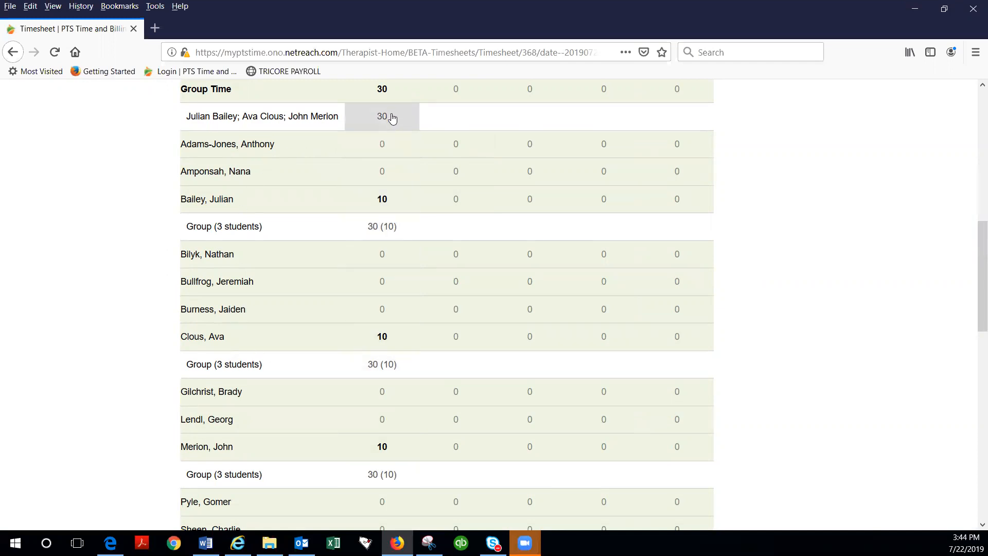
scroll(418, 166, "up", 1)
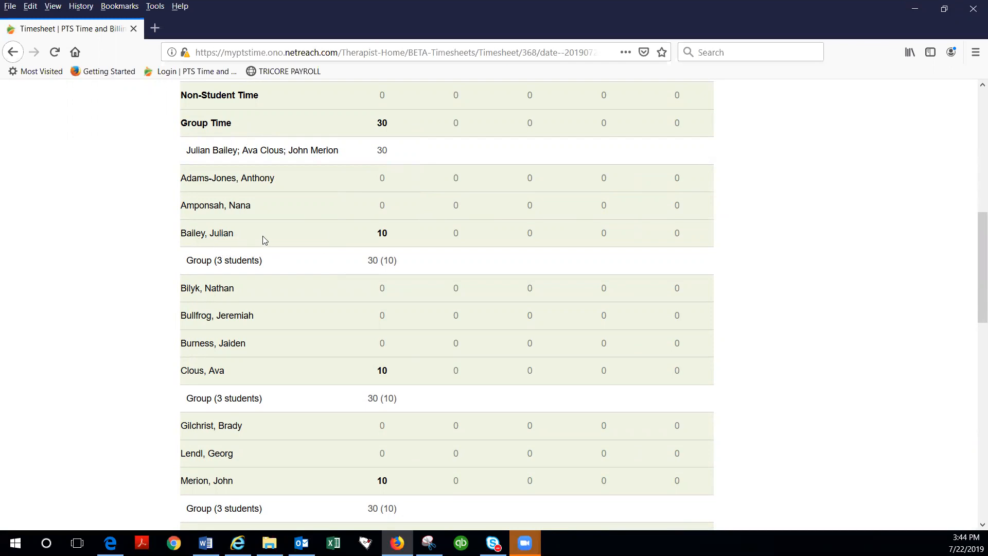
left_click(386, 236)
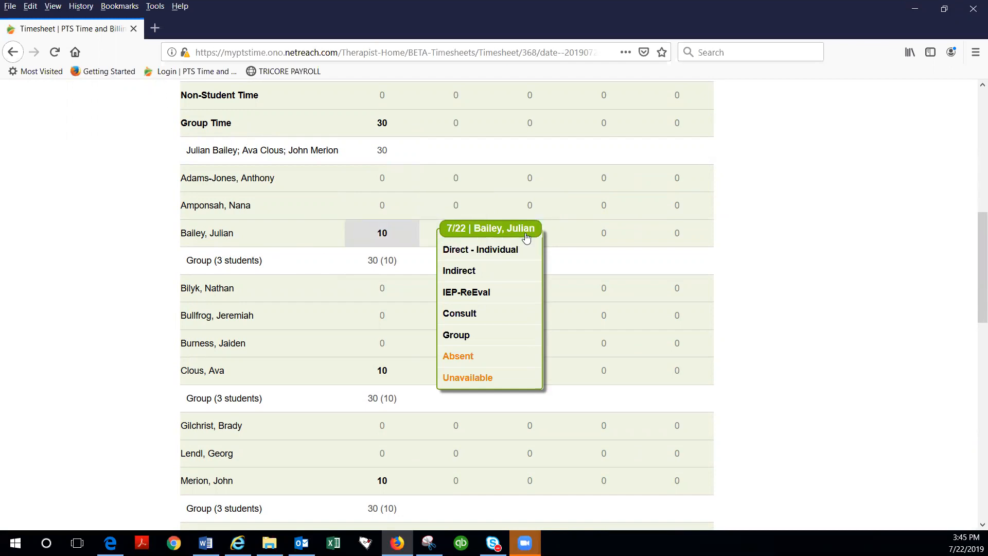
left_click(465, 273)
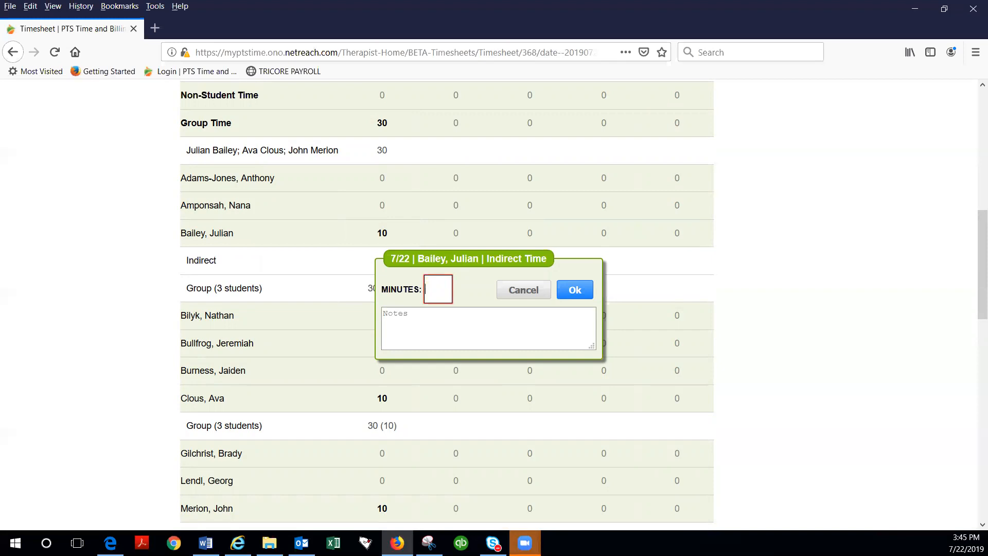
type("3")
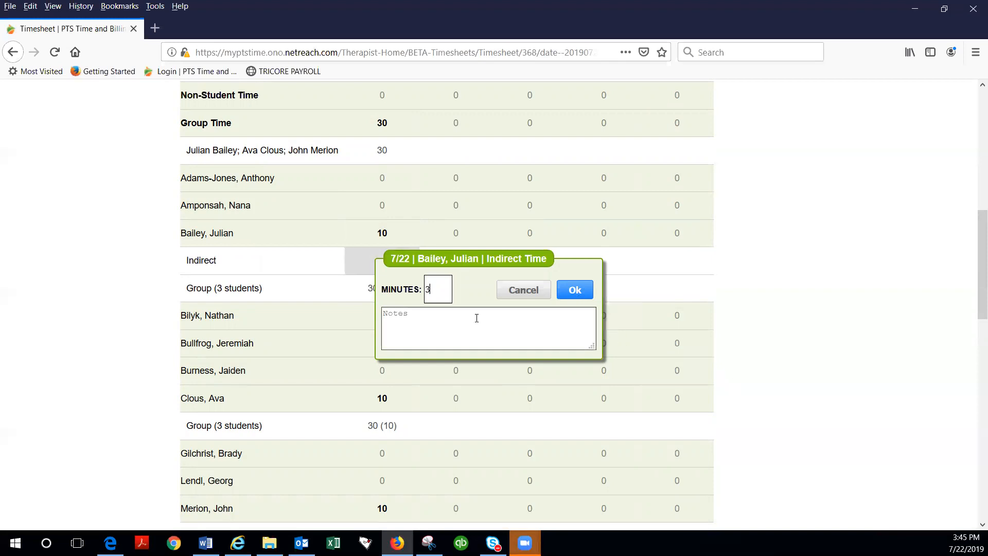
left_click(575, 289)
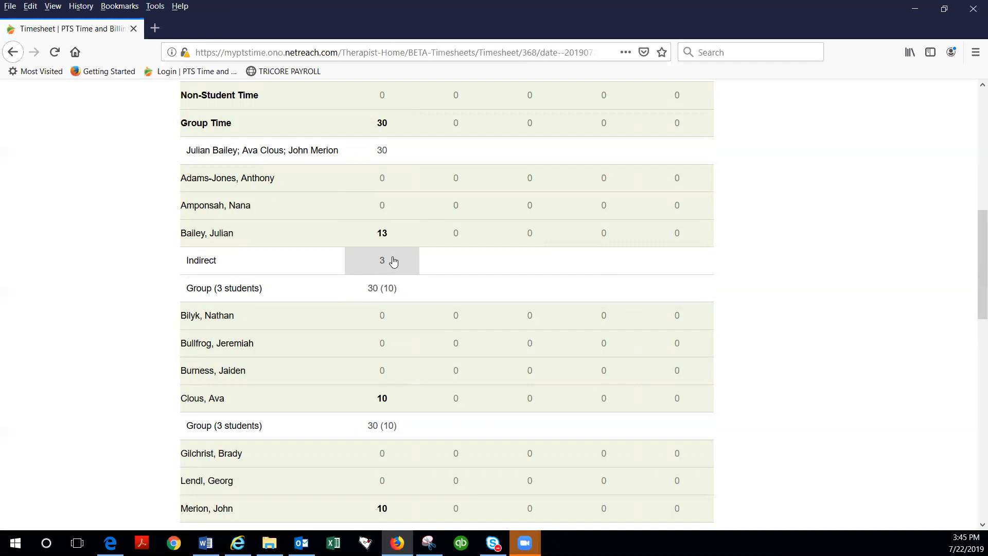
Record 3 minutes of Indirect time on 7/22 for the second student in the Fugett MS group.
scroll(393, 261, "down", 1)
left_click(381, 364)
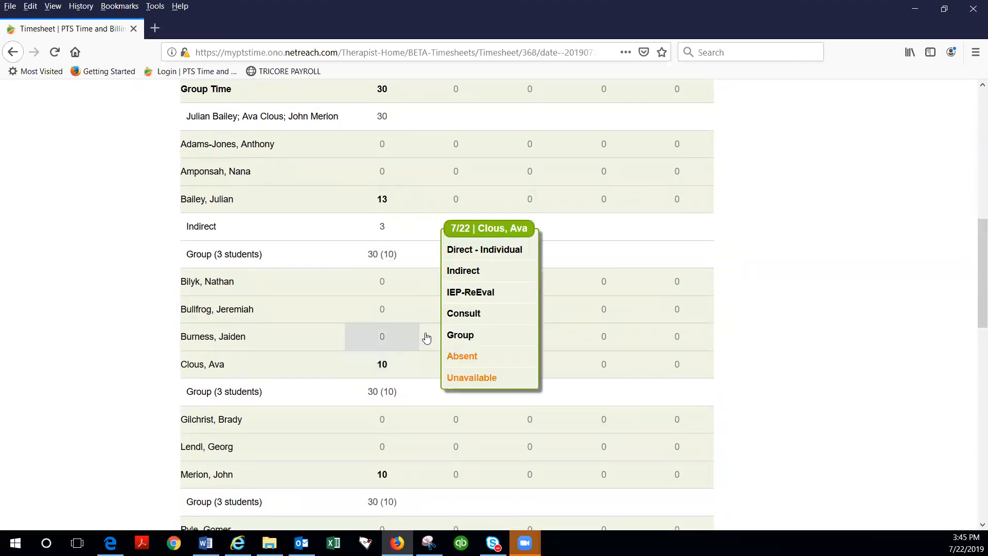
left_click(465, 271)
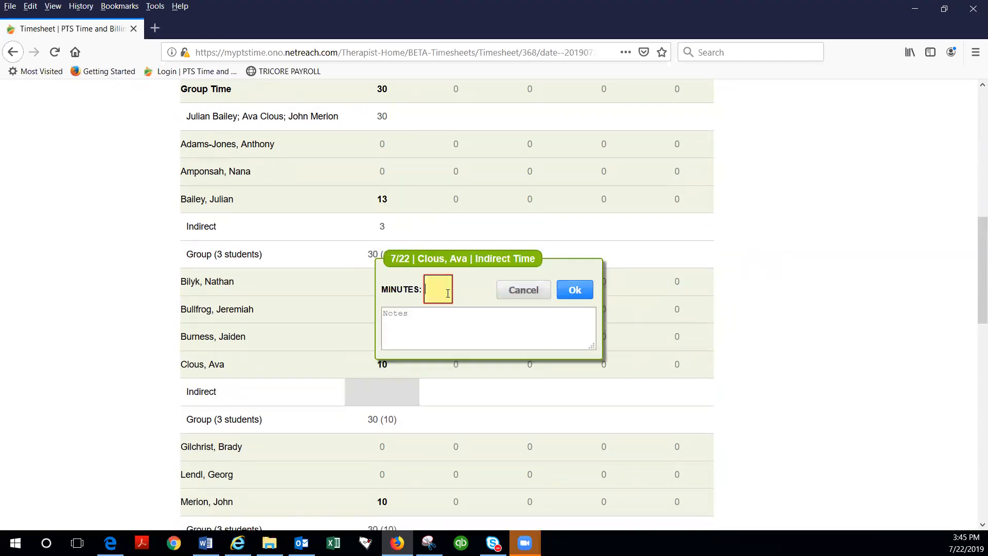
type("3")
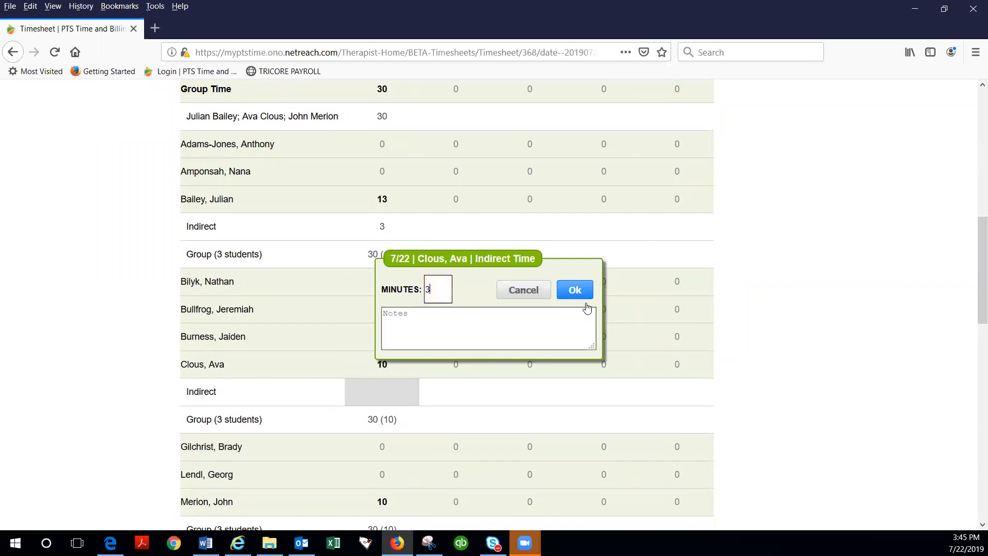
left_click(572, 289)
Record 3 minutes of Indirect time on 7/22 for the third student in the Fugett MS group.
scroll(384, 332, "down", 1)
scroll(383, 332, "down", 3)
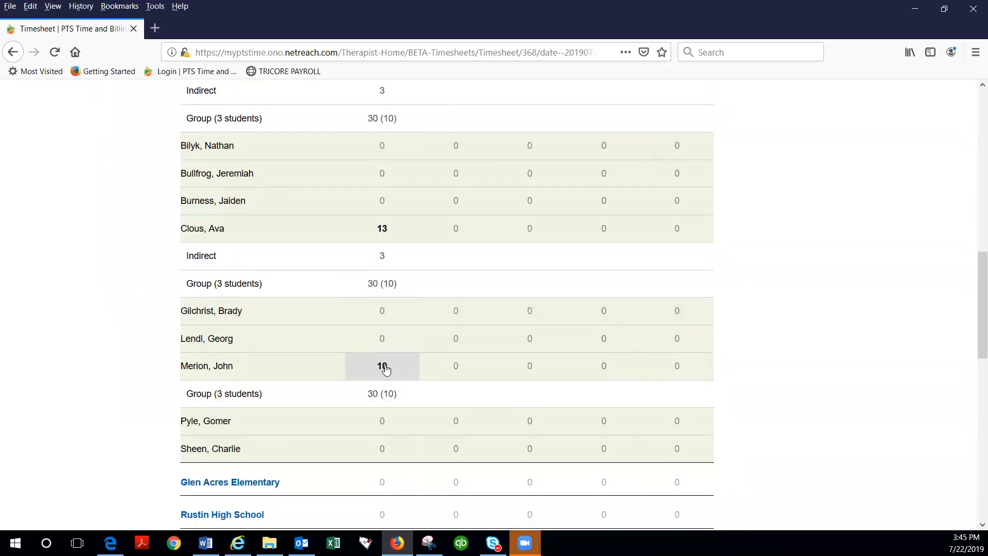
left_click(382, 373)
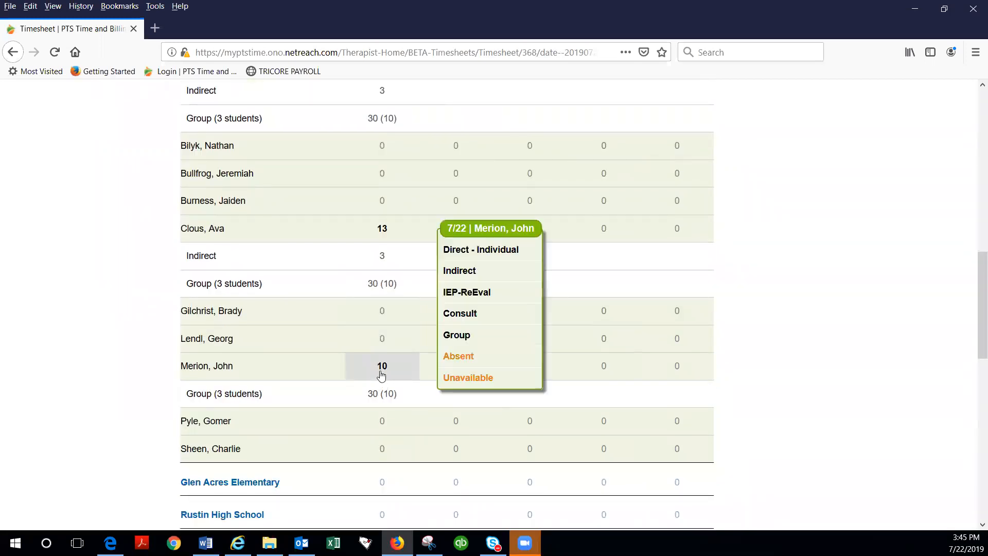
left_click(480, 271)
left_click(446, 293)
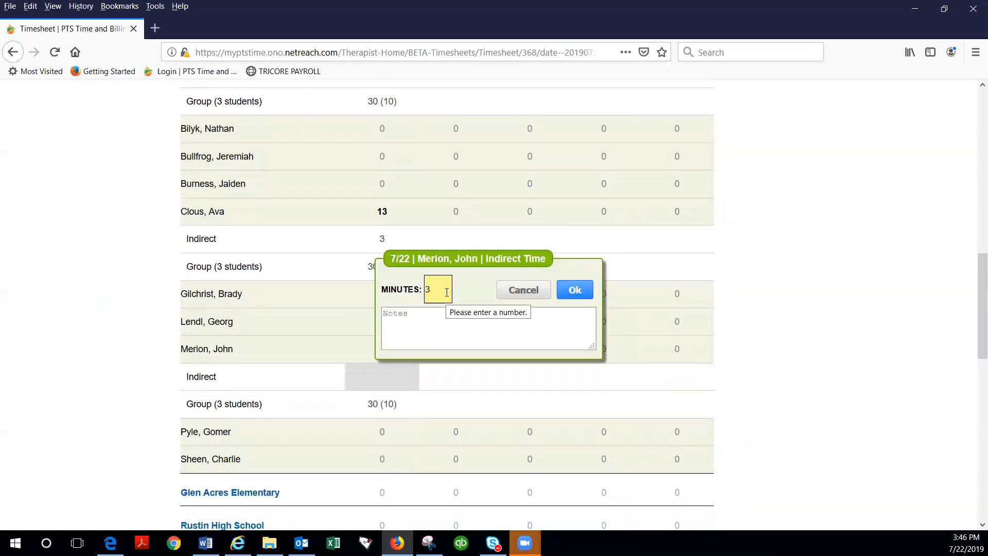
type("3")
left_click(574, 290)
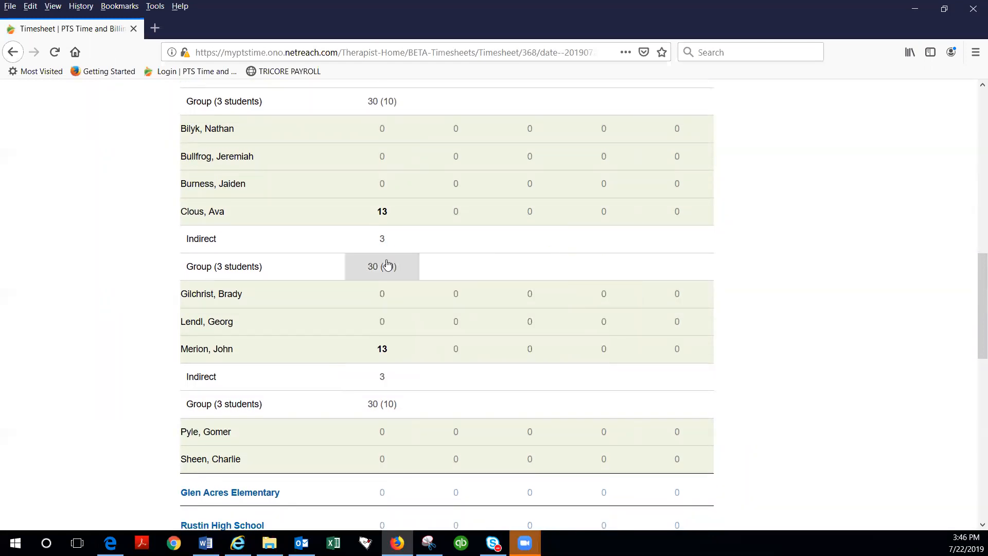
Collapse the Fugett MS section and expand the Glen Acres Elementary section of the timesheet.
scroll(386, 264, "up", 3)
scroll(391, 263, "up", 4)
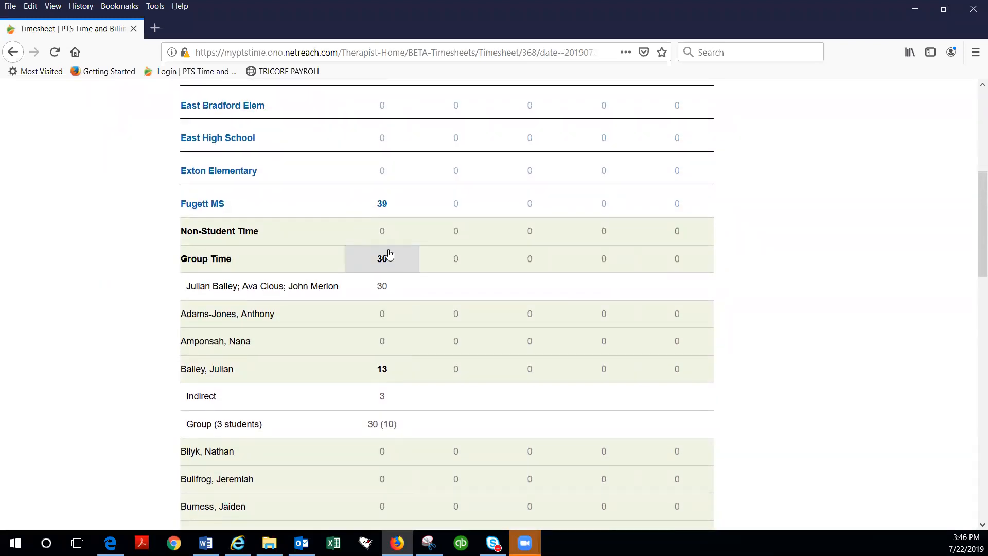
left_click(218, 207)
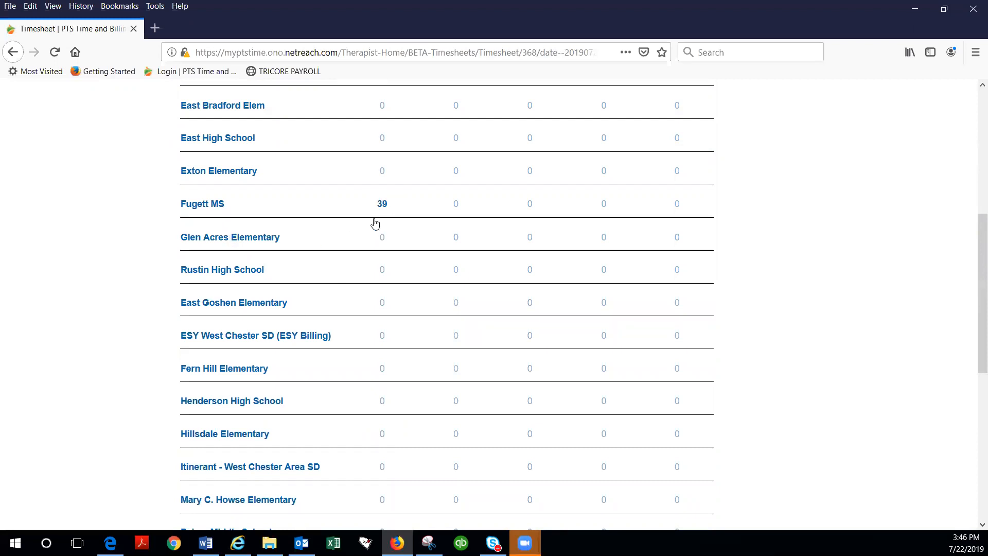
left_click(265, 241)
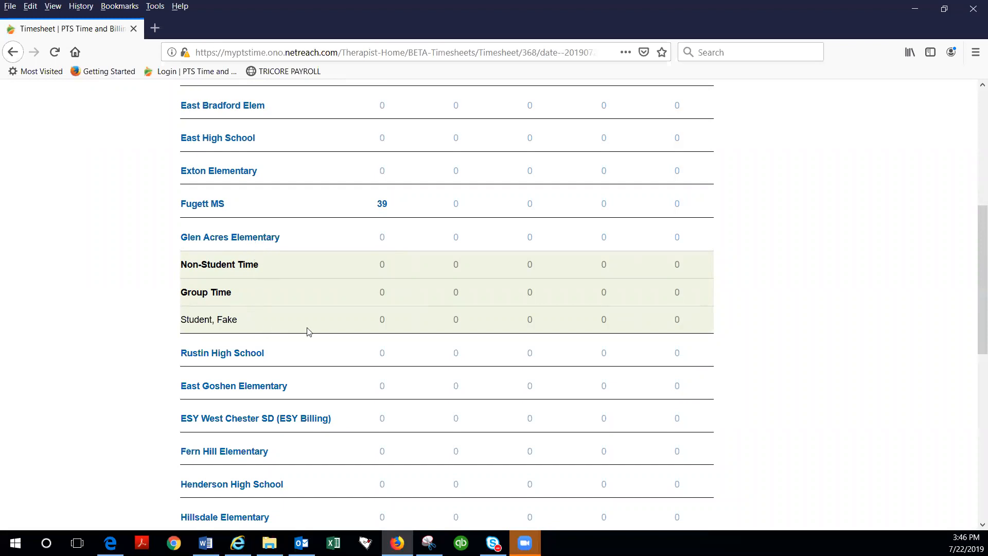
left_click(381, 322)
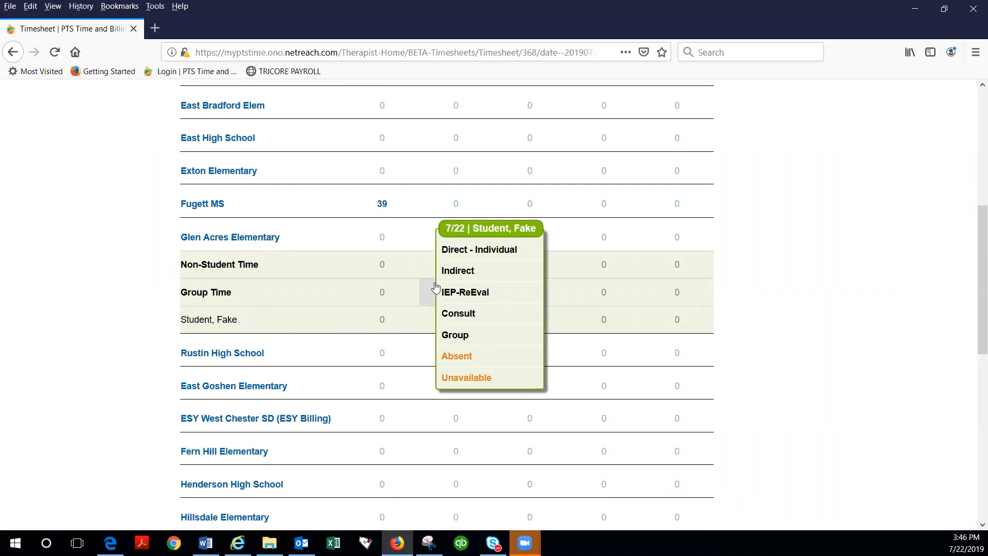
left_click(484, 252)
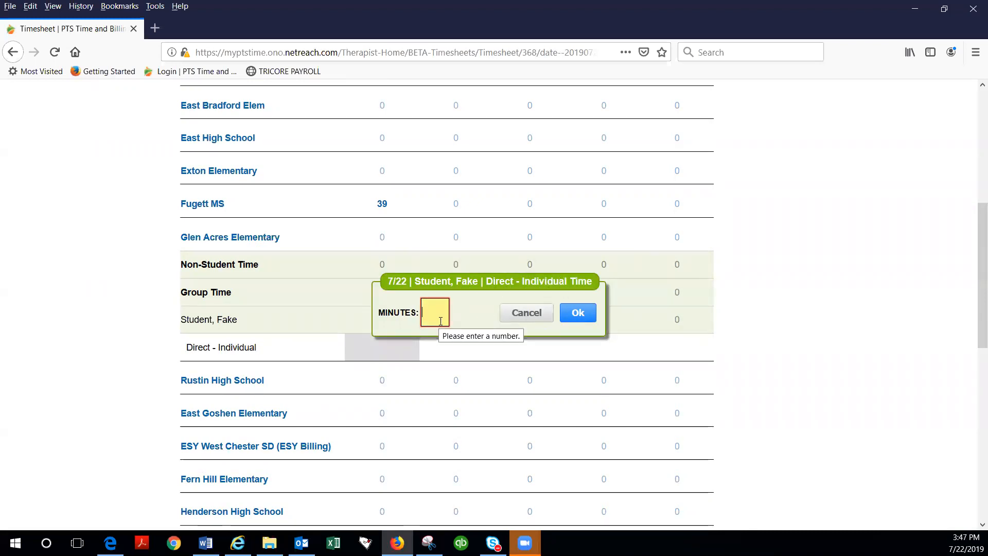
left_click(523, 314)
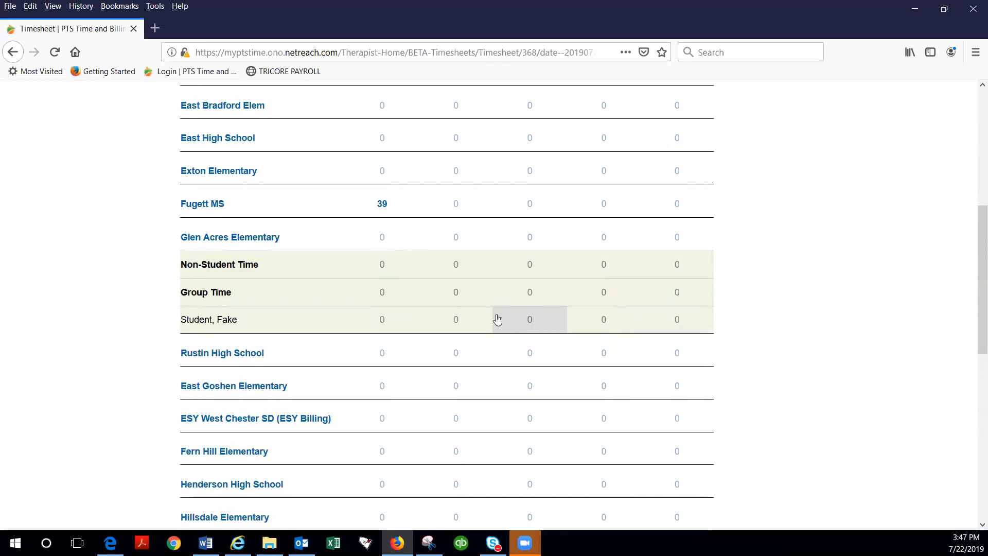
Mark the Glen Acres Elementary student as Absent on 7/22.
left_click(385, 322)
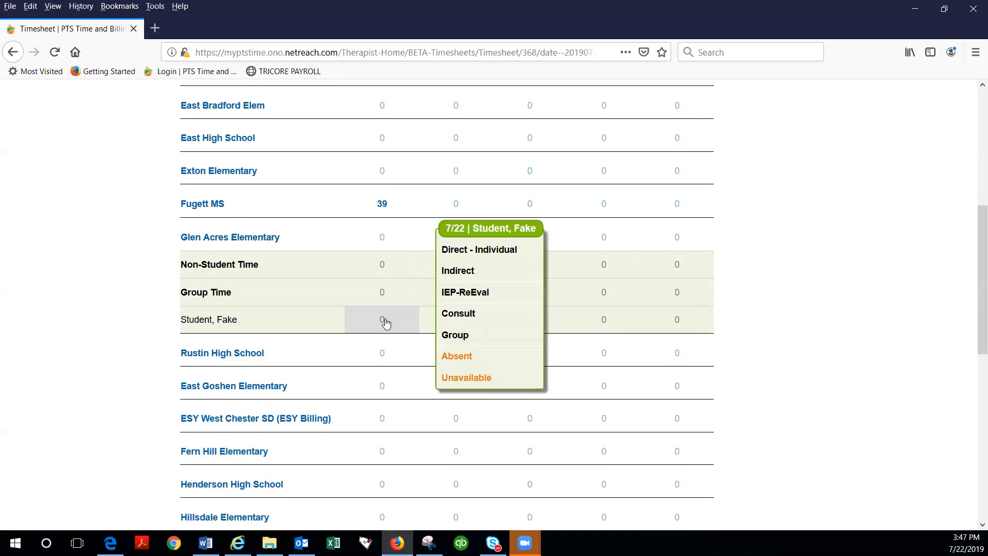
left_click(465, 358)
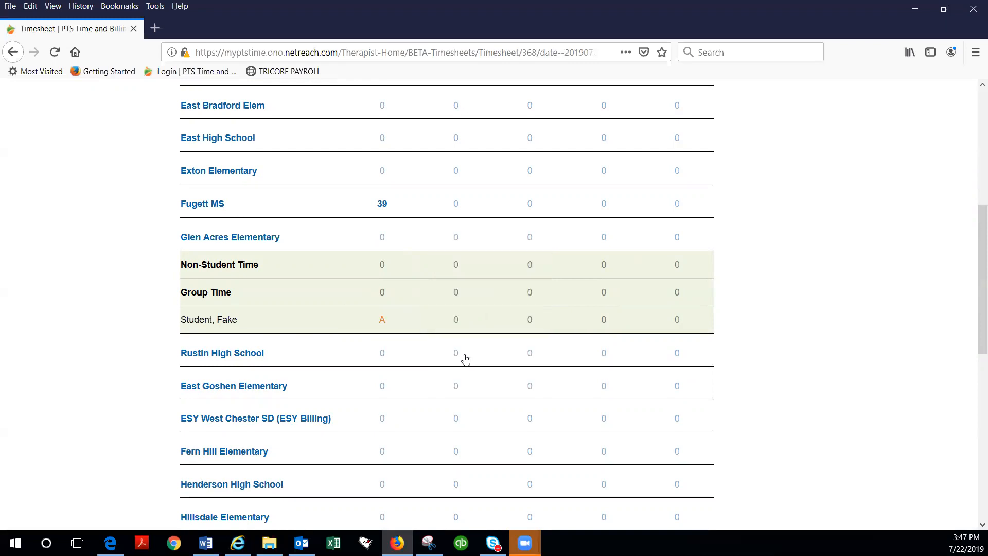
left_click(385, 323)
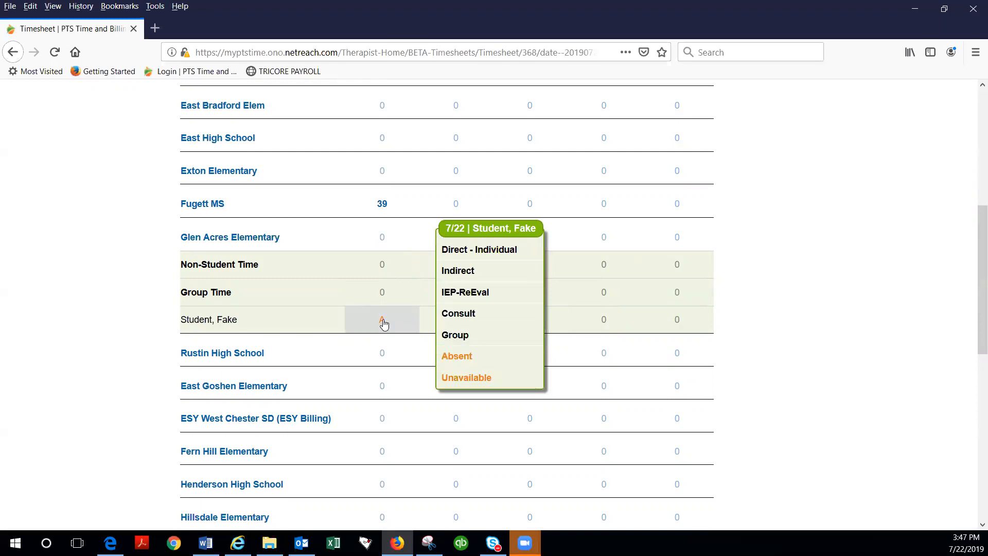
left_click(458, 377)
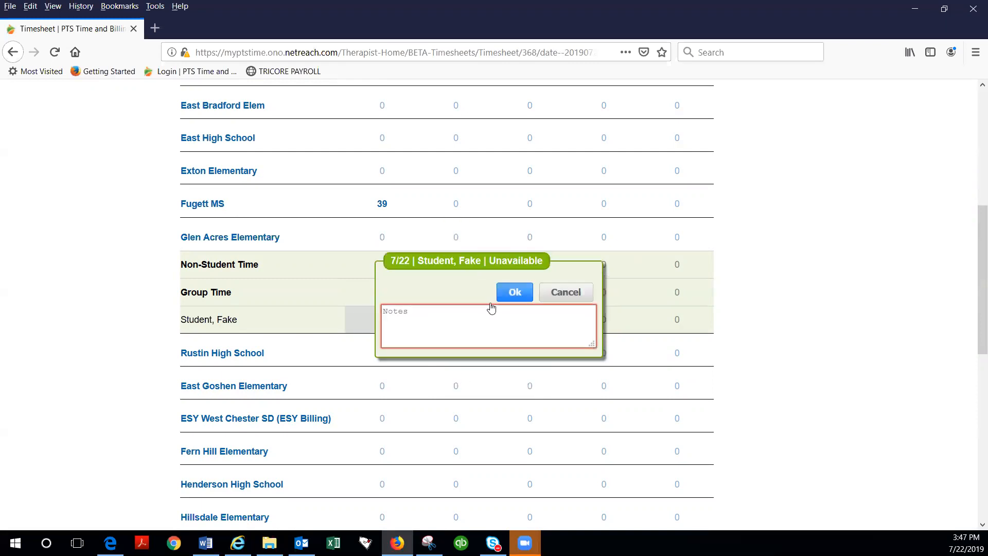
left_click(566, 293)
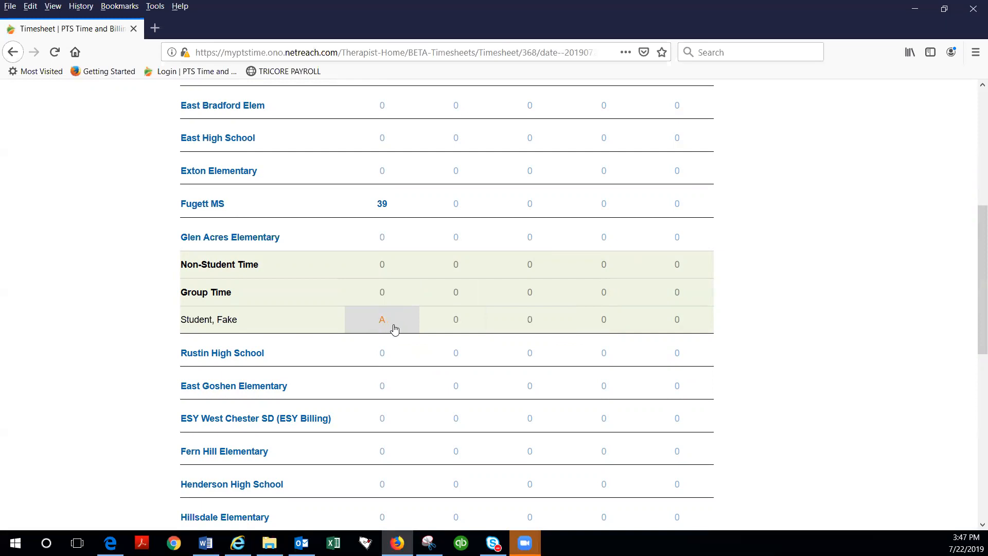
Record 30 minutes of Direct - Individual time on 7/23 for the Glen Acres Elementary student.
left_click(459, 323)
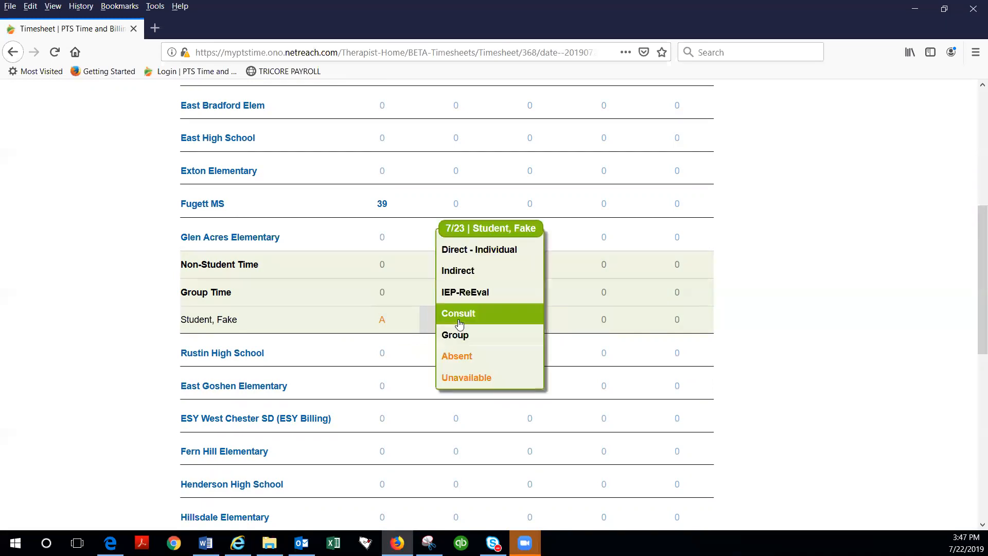
left_click(466, 250)
type("30")
left_click(591, 315)
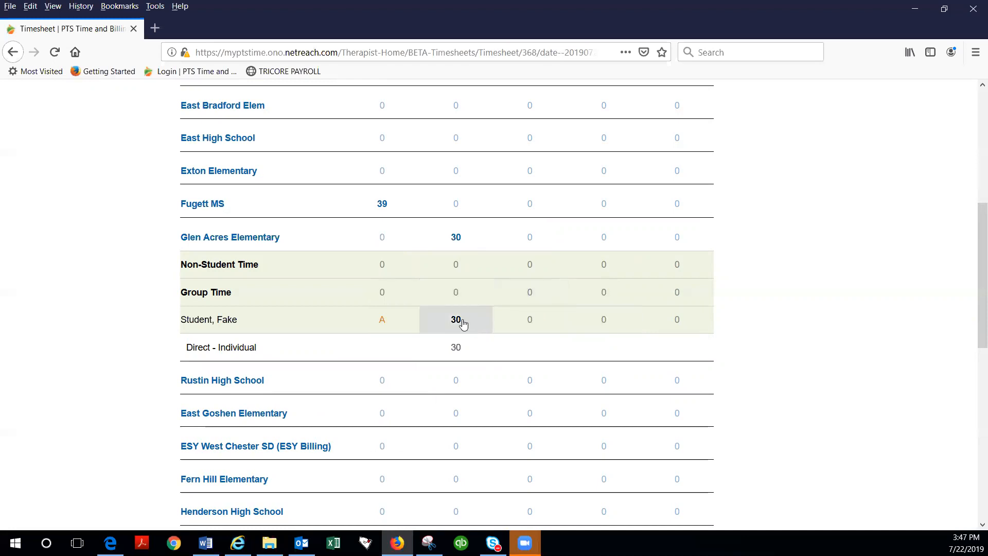
Review the edit options of the Glen Acres student's 7/23 Direct - Individual entry and the available time types.
left_click(456, 352)
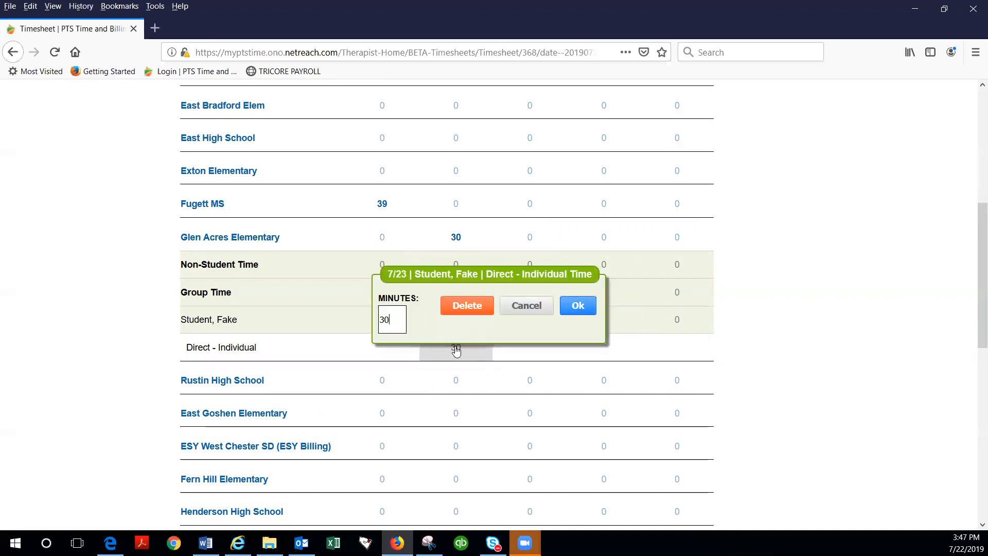
left_click(578, 306)
left_click(456, 320)
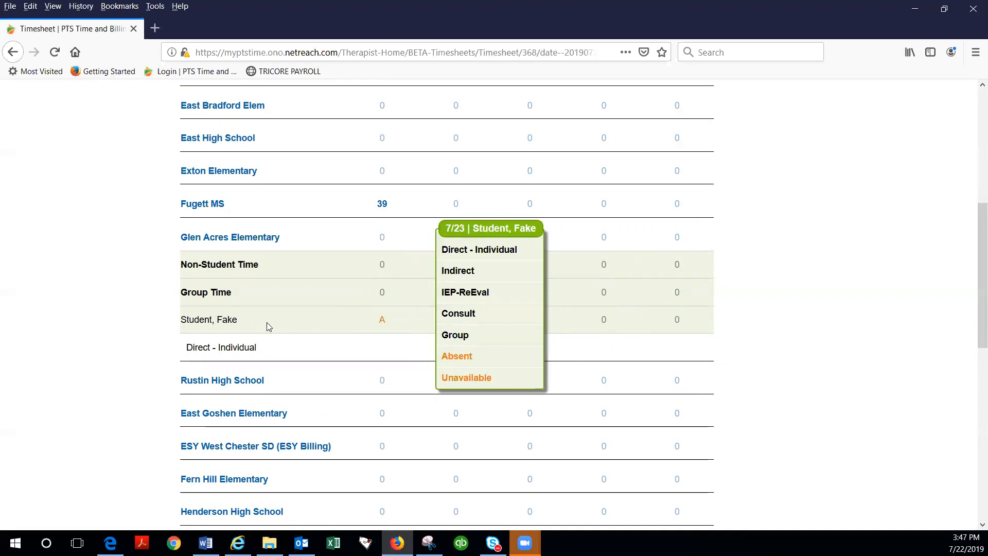
left_click(345, 355)
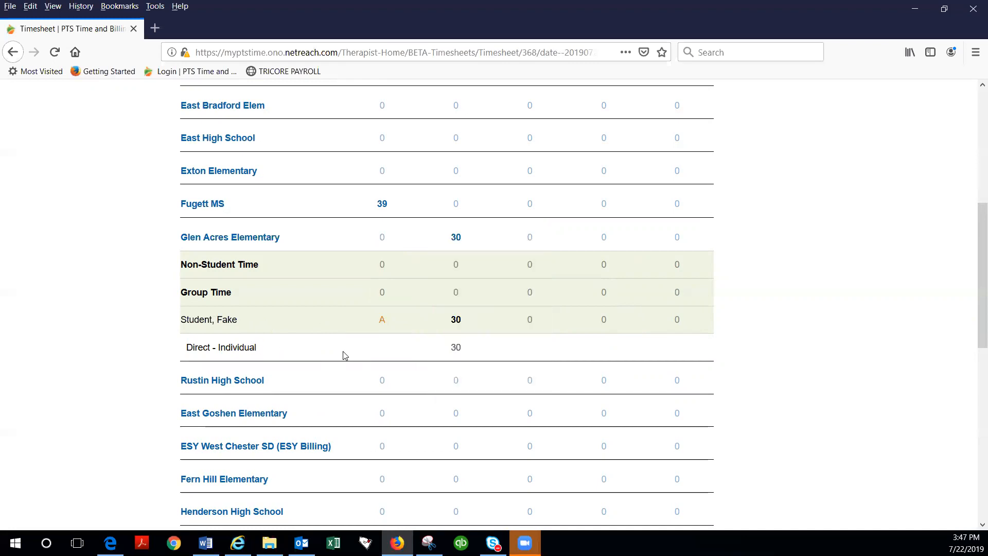
left_click(458, 350)
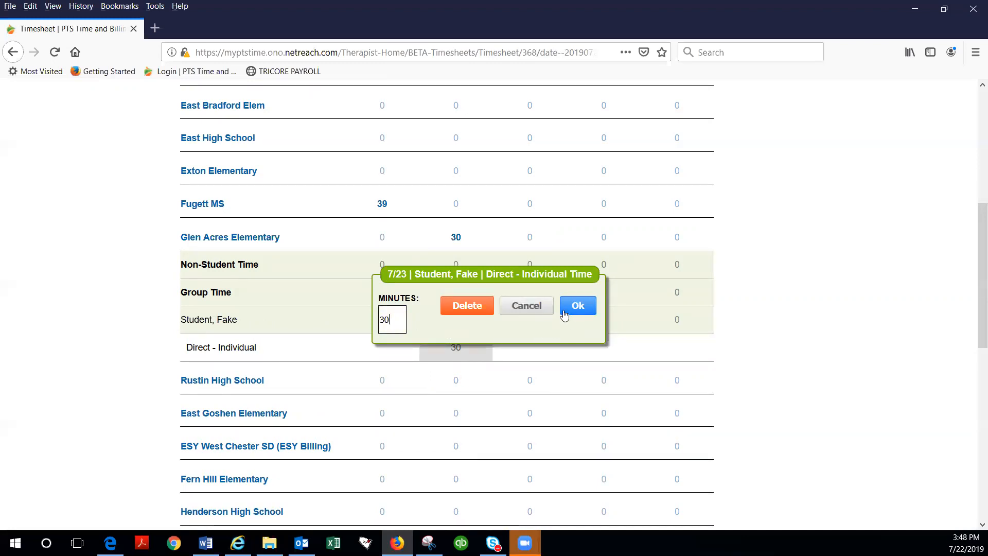
left_click(536, 309)
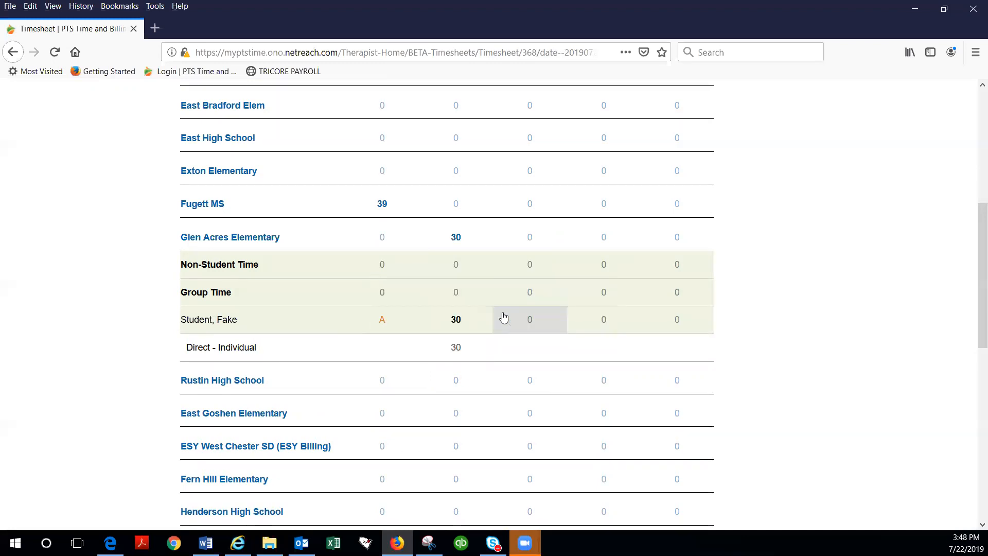
Record 5 minutes of Indirect time on 7/23 for the Glen Acres student with the note "prep for session".
left_click(456, 319)
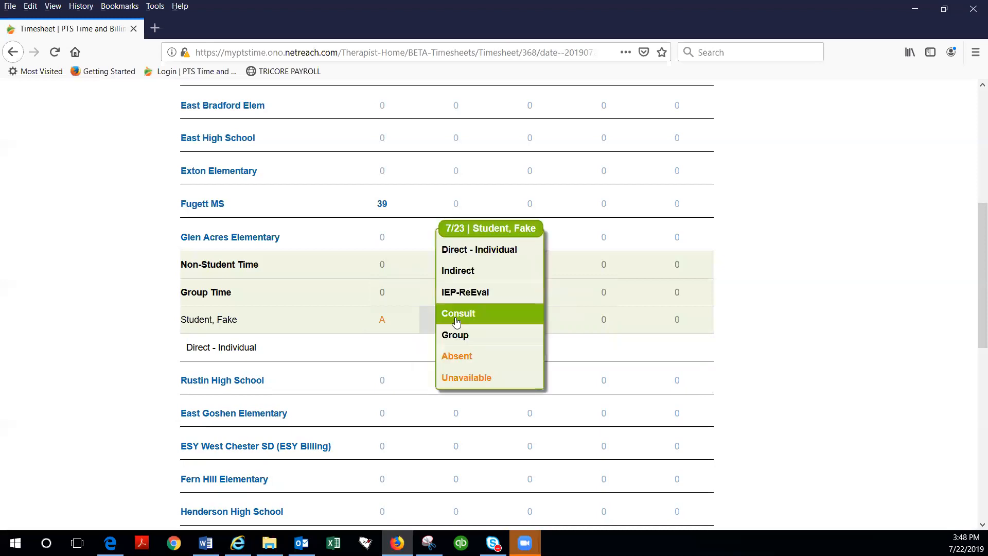
left_click(455, 272)
type("5")
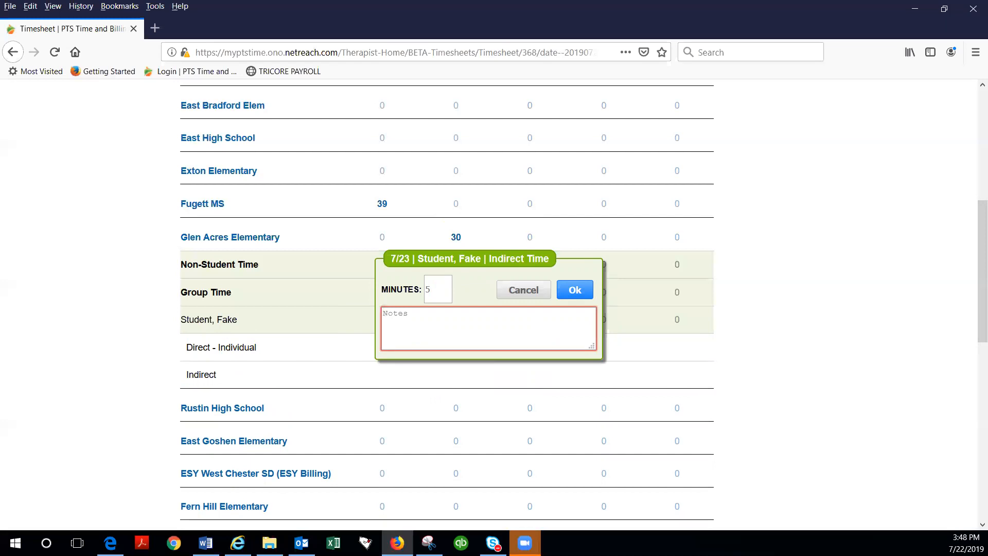
type("p")
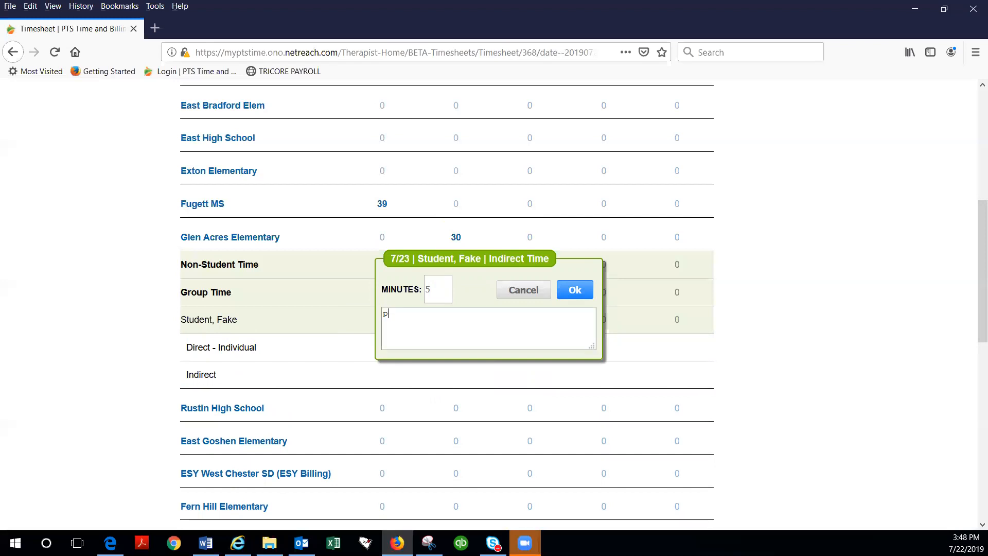
type("resp for seession")
key("BackSpace")
key("BackSpace")
key("BackSpace")
key("BackSpace")
key("BackSpace")
key("BackSpace")
key("BackSpace")
key("BackSpace")
key("BackSpace")
key("BackSpace")
key("BackSpace")
key("BackSpace")
key("BackSpace")
key("BackSpace")
key("BackSpace")
key("BackSpace")
key("BackSpace")
key("BackSpace")
type("prep for session")
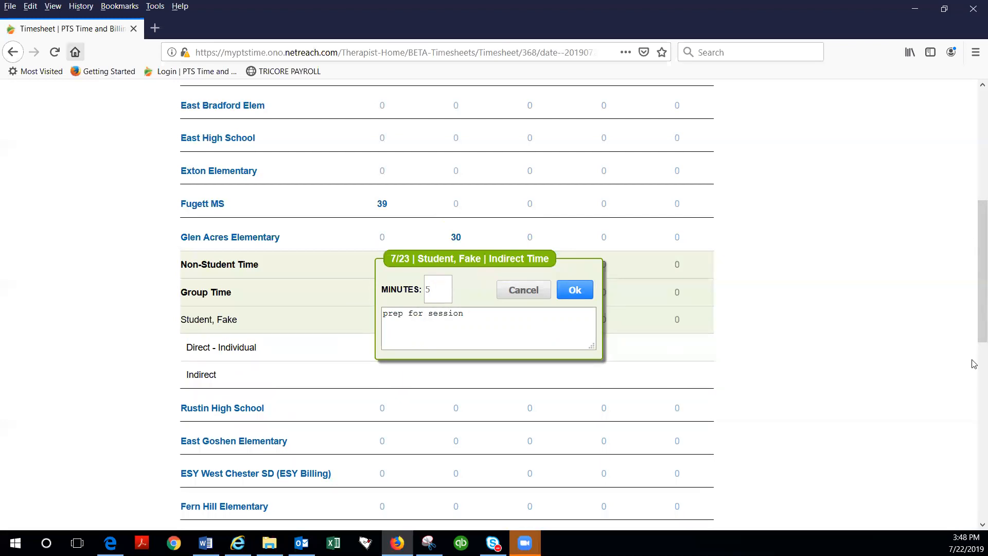
left_click(574, 289)
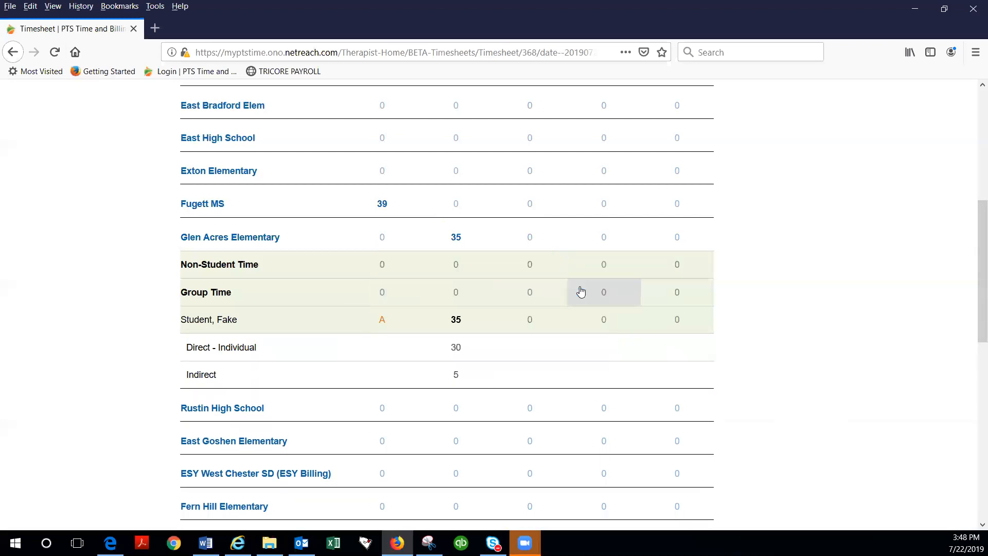
Collapse the Glen Acres Elementary section and expand the East Bradford Elem section.
mouse_move(457, 374)
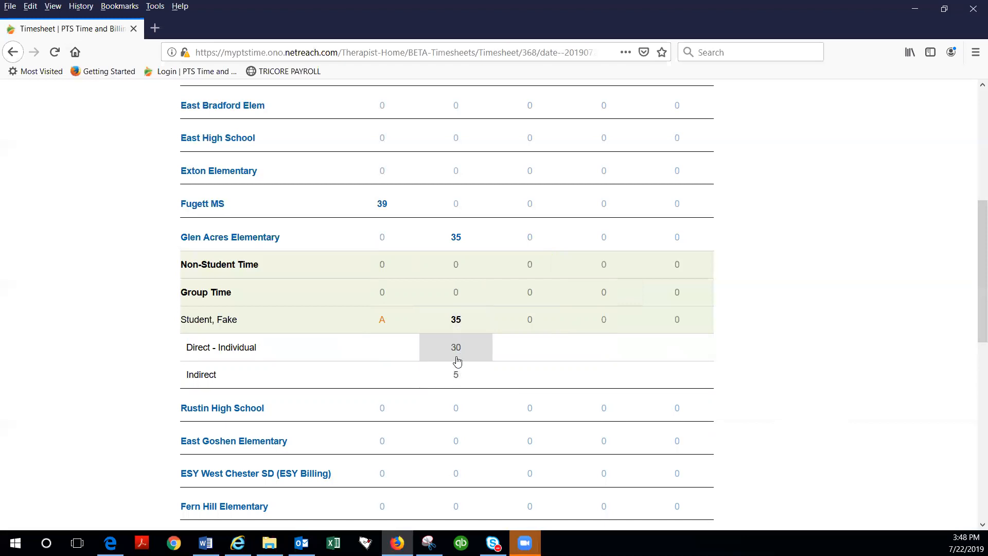
left_click(225, 238)
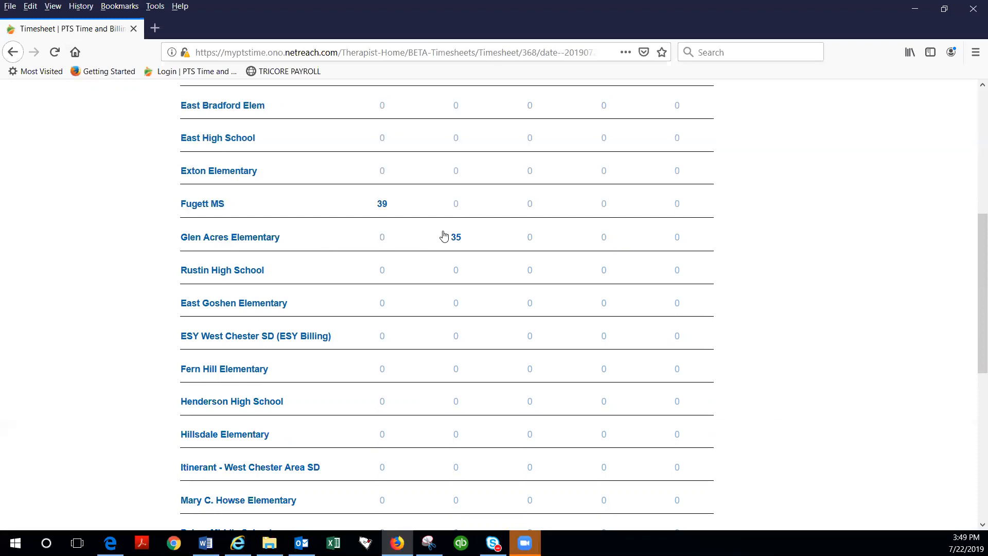
scroll(198, 248, "up", 2)
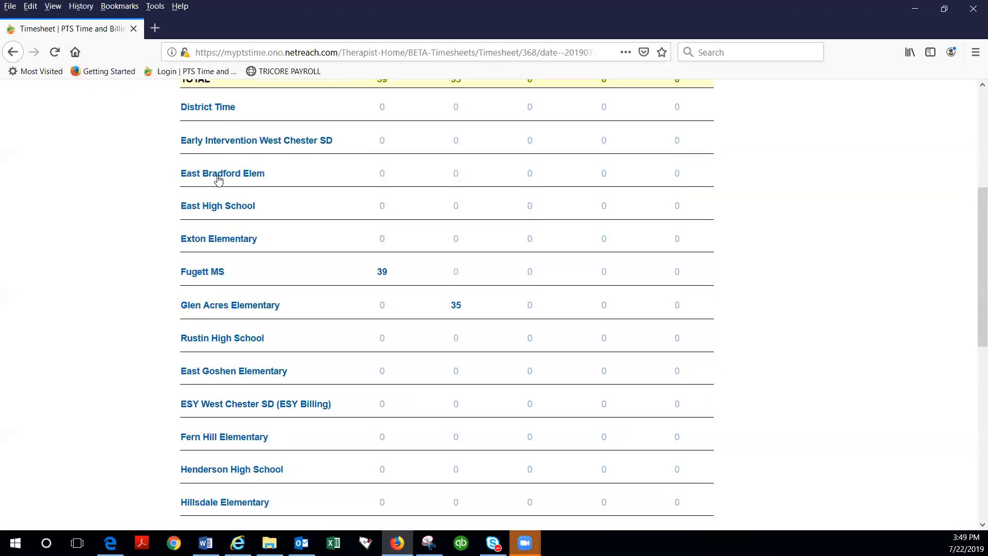
left_click(218, 178)
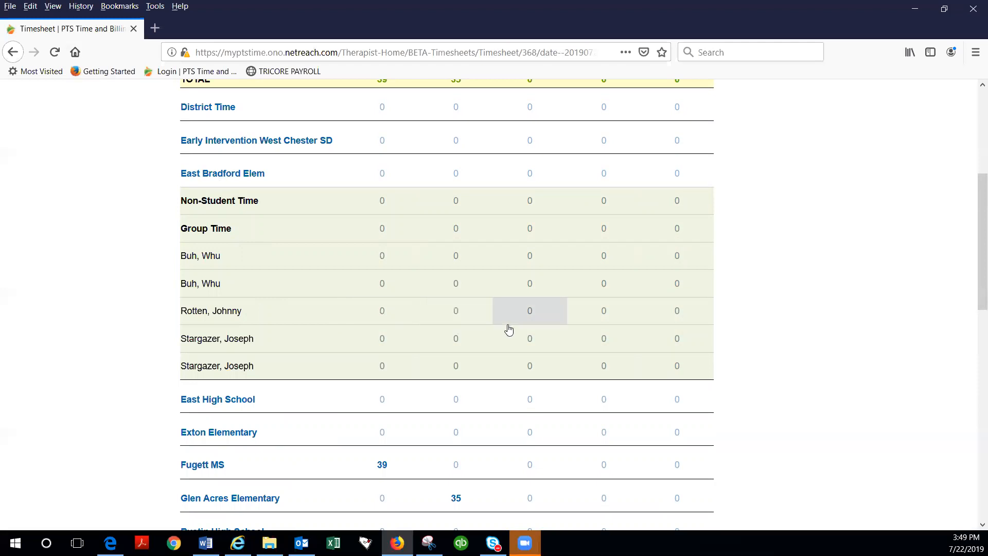
Record 70 minutes of IEP-ReEval time on 7/25 for the third-listed East Bradford Elem student with the note "IEP meeting".
left_click(592, 315)
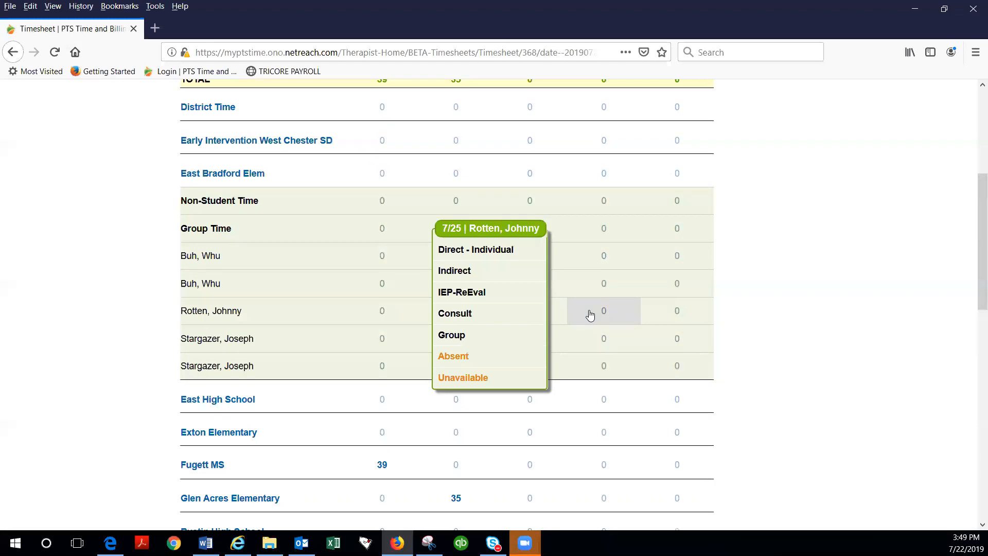
left_click(456, 291)
left_click(442, 287)
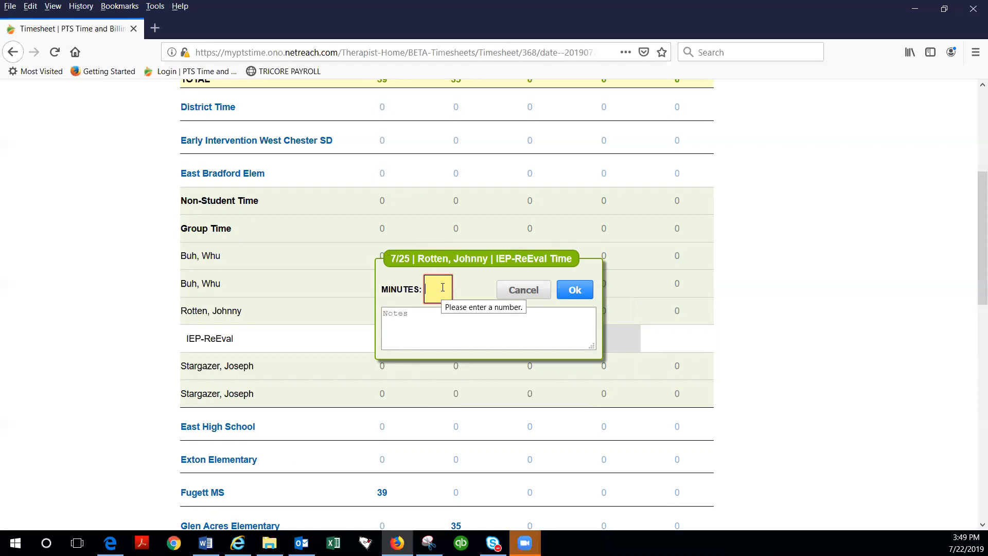
type("70")
left_click(435, 319)
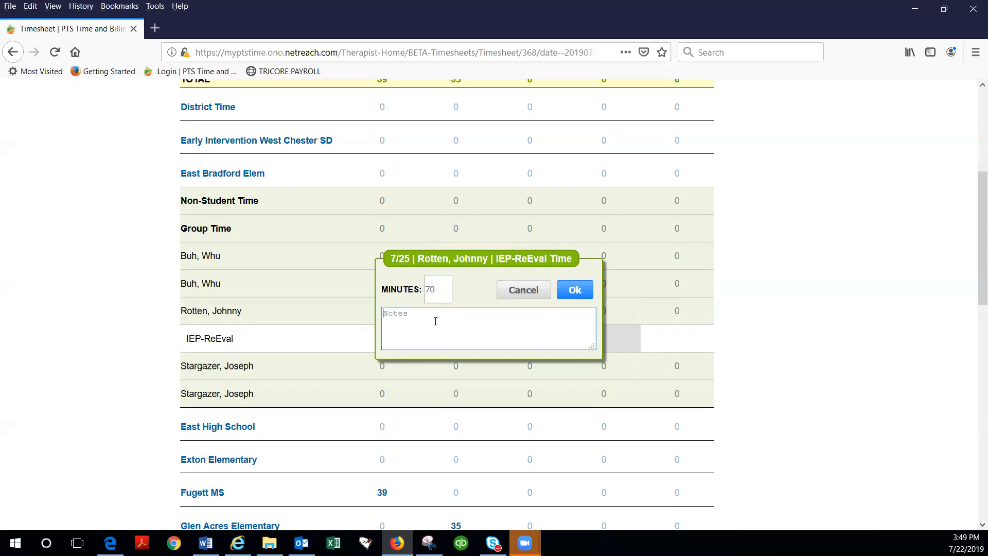
type("IEP")
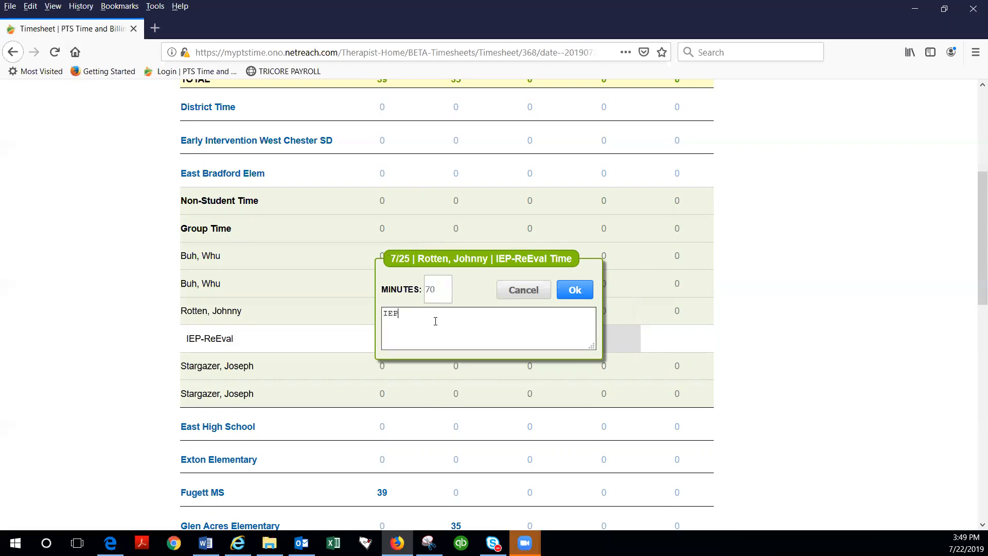
type(" meeting")
left_click(584, 286)
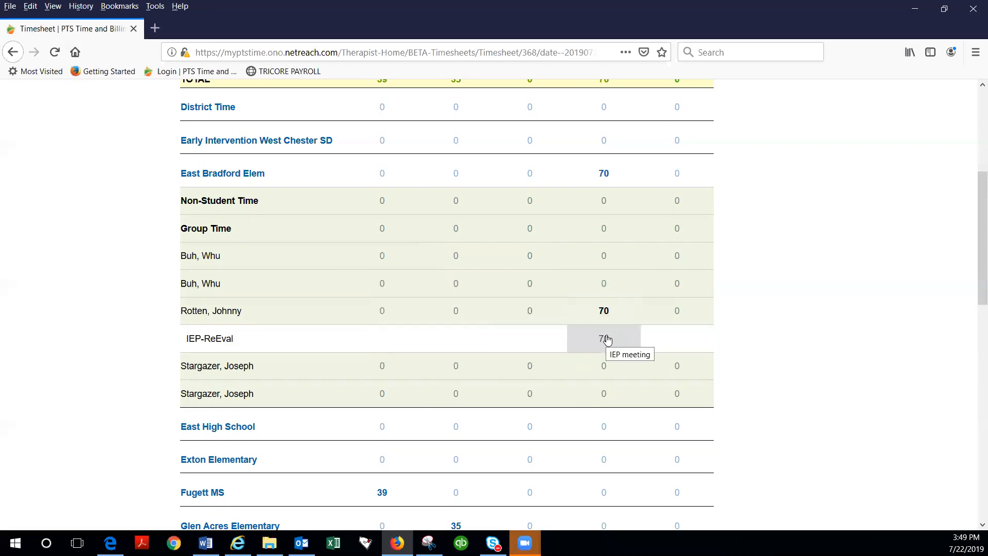
mouse_move(602, 344)
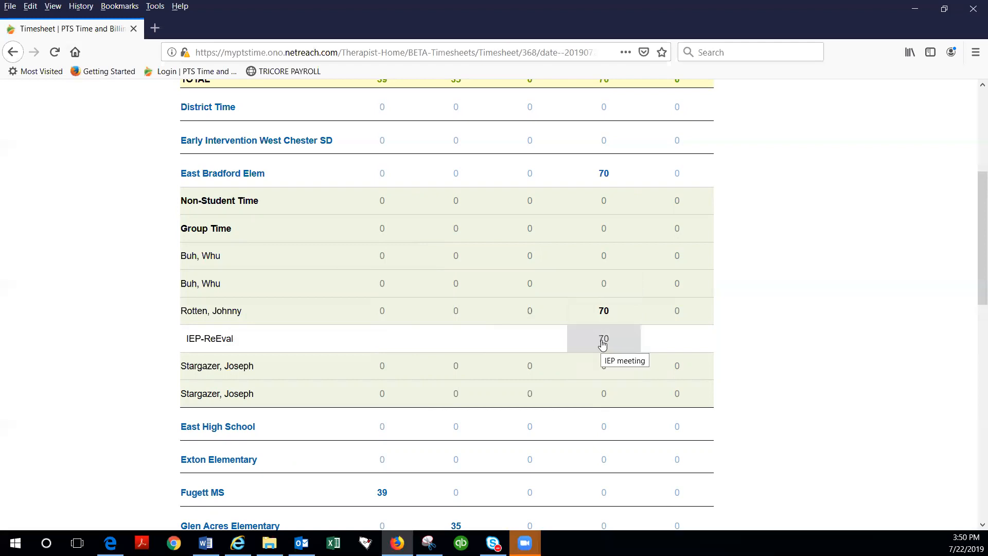
Collapse the East Bradford Elem section and advance the timesheet to the week of 7/29 to 8/2.
left_click(248, 173)
scroll(372, 307, "down", 3)
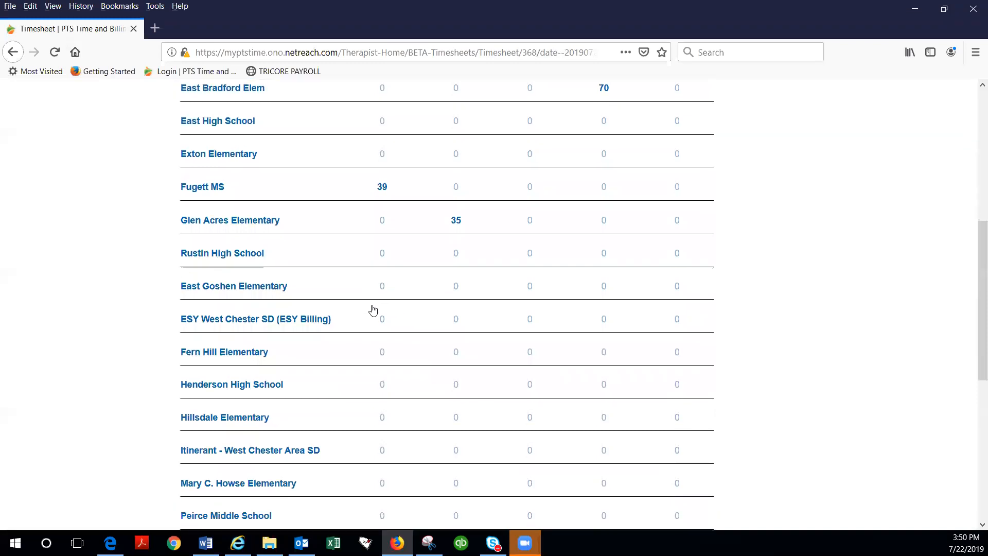
scroll(373, 308, "up", 3)
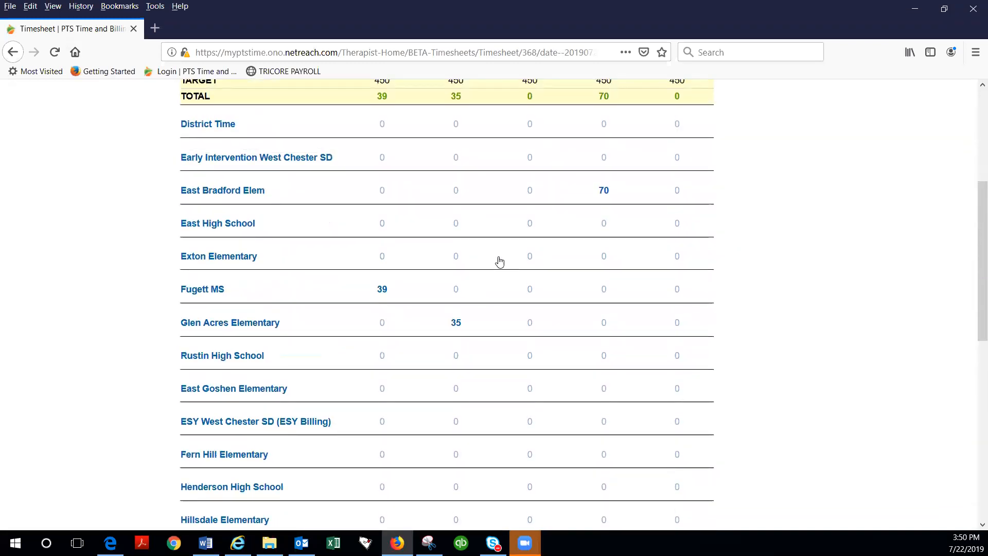
scroll(406, 230, "up", 2)
scroll(400, 242, "up", 1)
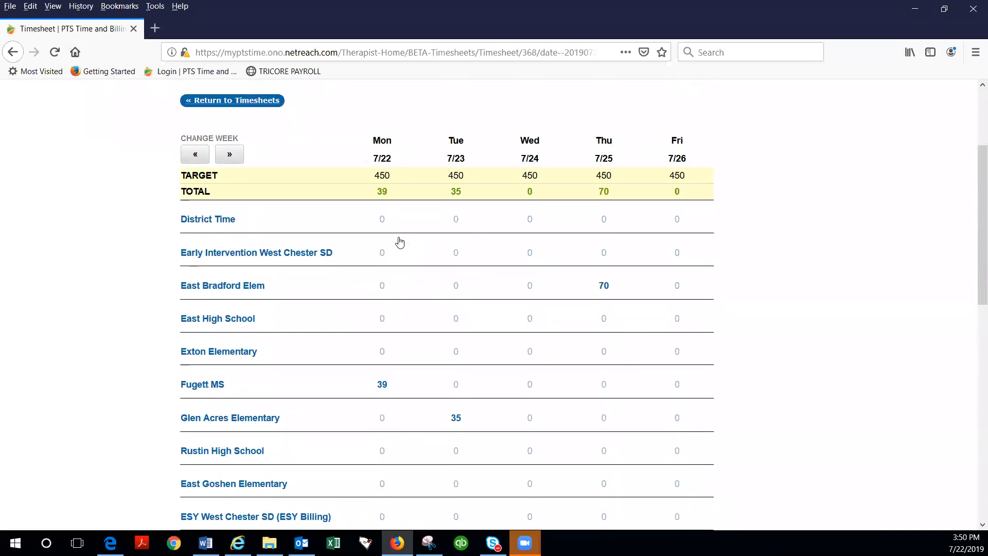
scroll(400, 242, "down", 2)
scroll(400, 242, "up", 3)
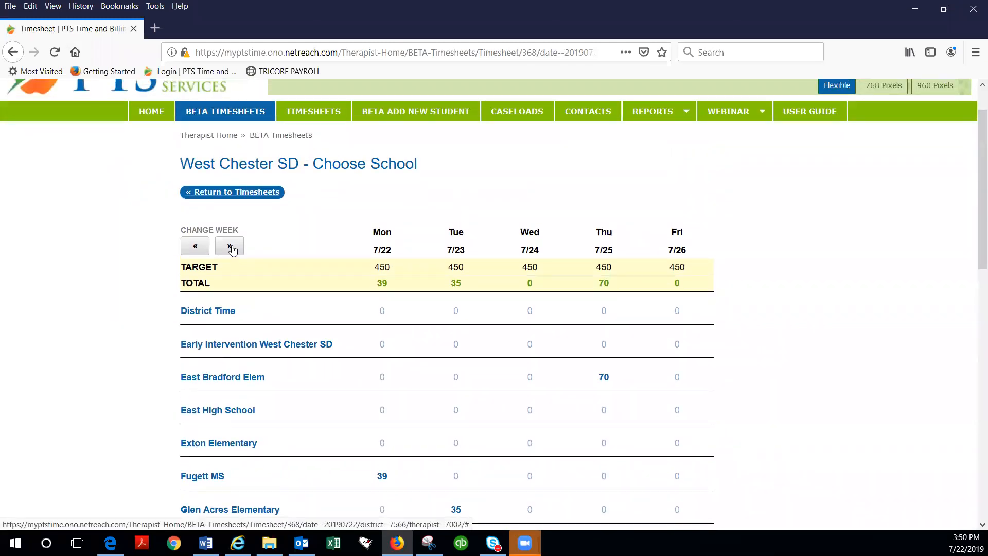
left_click(229, 247)
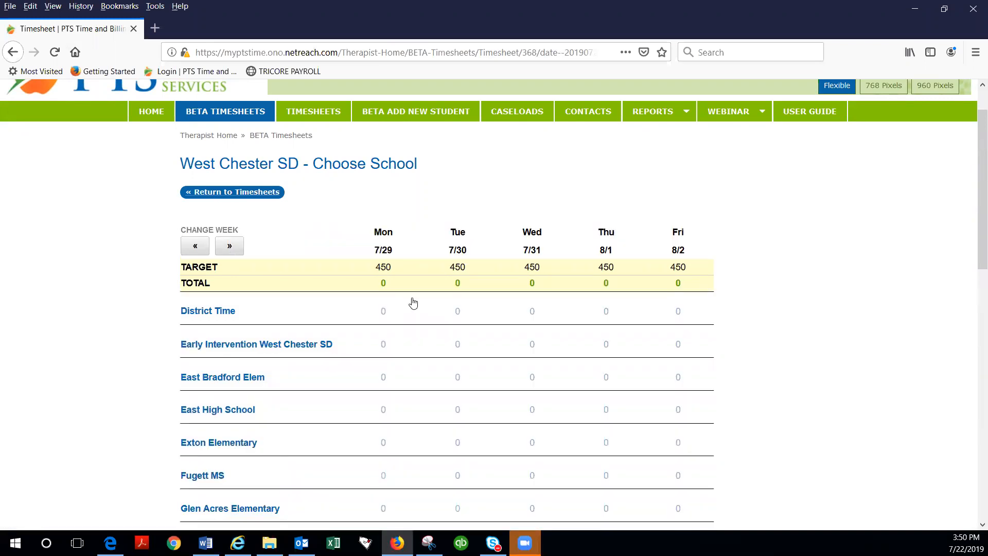
Expand the Fugett MS section in the 7/29 week and look through its student list.
scroll(413, 303, "down", 5)
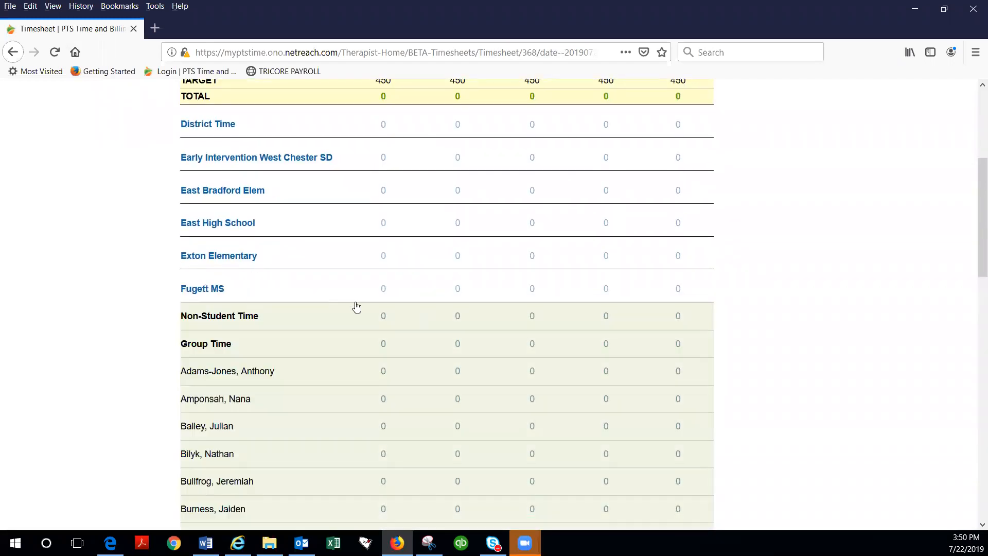
scroll(295, 267, "down", 2)
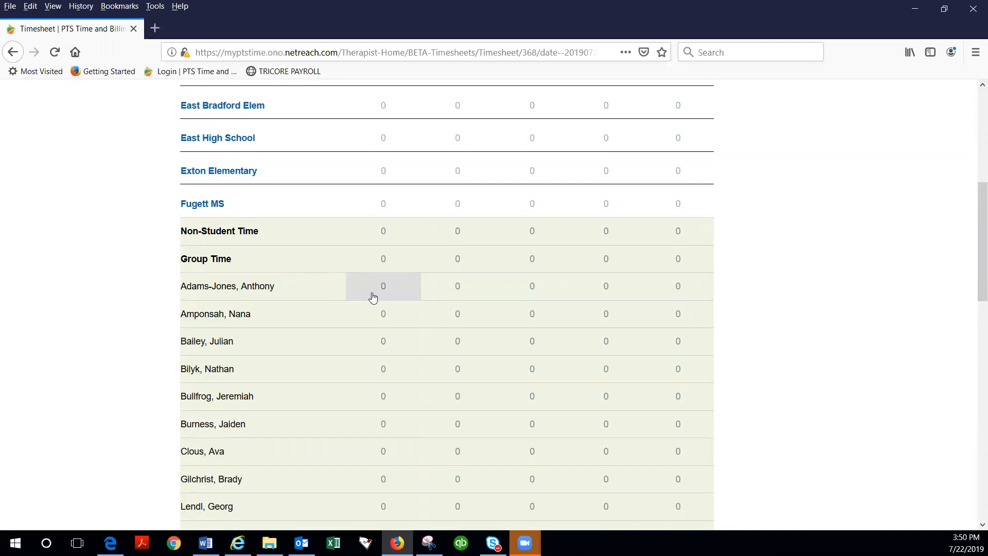
scroll(318, 329, "down", 2)
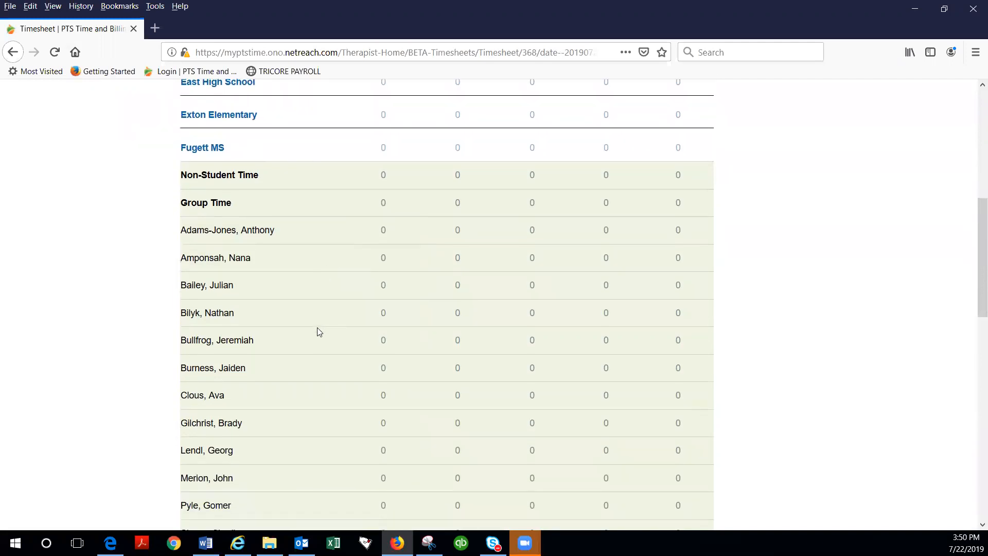
scroll(317, 330, "down", 2)
scroll(265, 295, "up", 3)
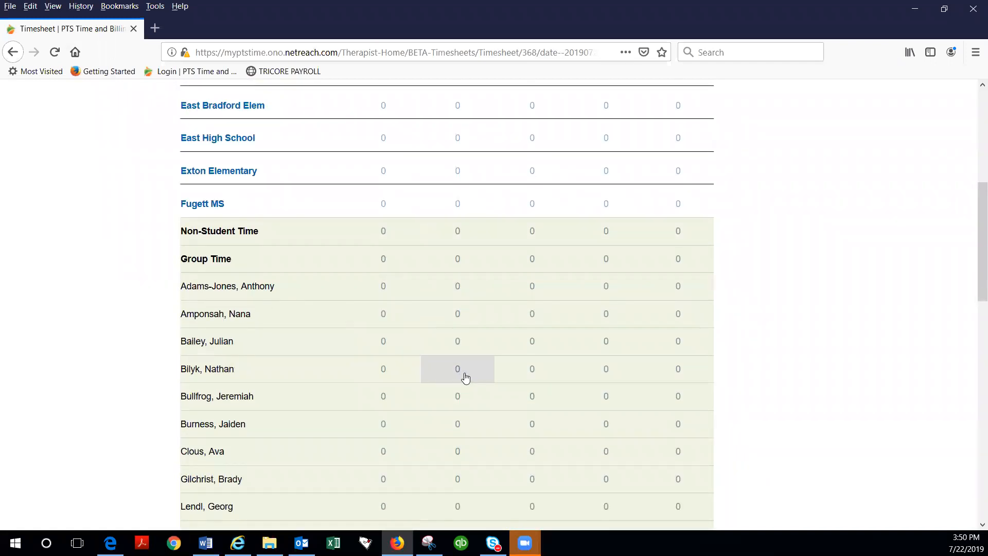
Start a 7/31 Group entry from the fourth-listed Fugett MS student and include the last student in the group list.
left_click(532, 375)
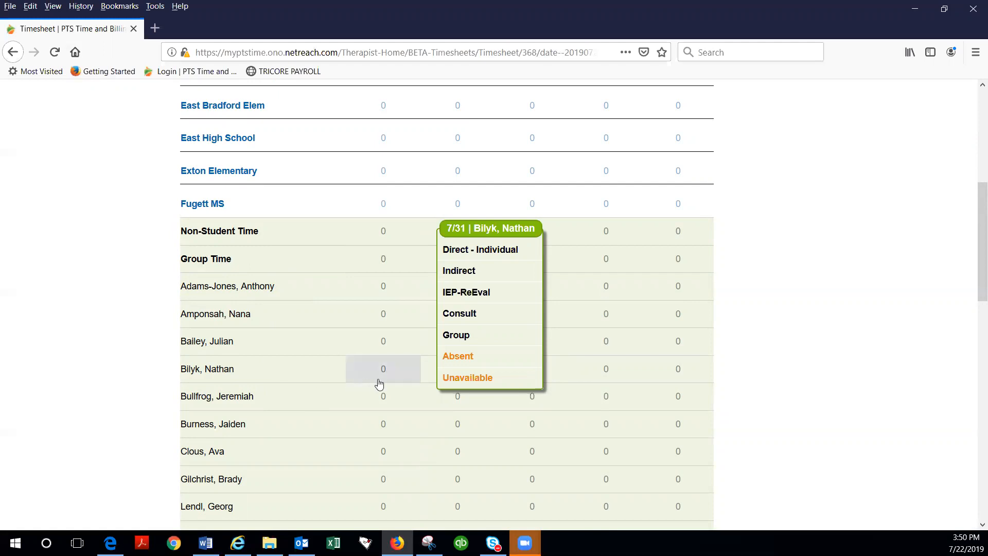
left_click(465, 336)
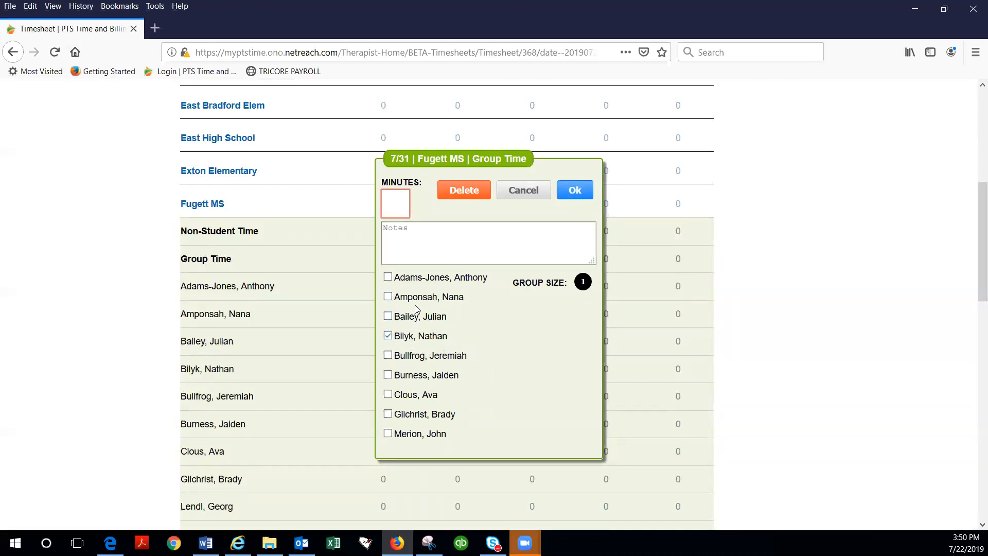
left_click(387, 434)
Note in the 7/31 group entry that the fifth-listed student was absent for group, set 30 minutes, and save it.
left_click(419, 241)
type("J")
type("ermiah")
key("BackSpace")
key("BackSpace")
key("BackSpace")
key("BackSpace")
type("emiah Bullfrog was ab")
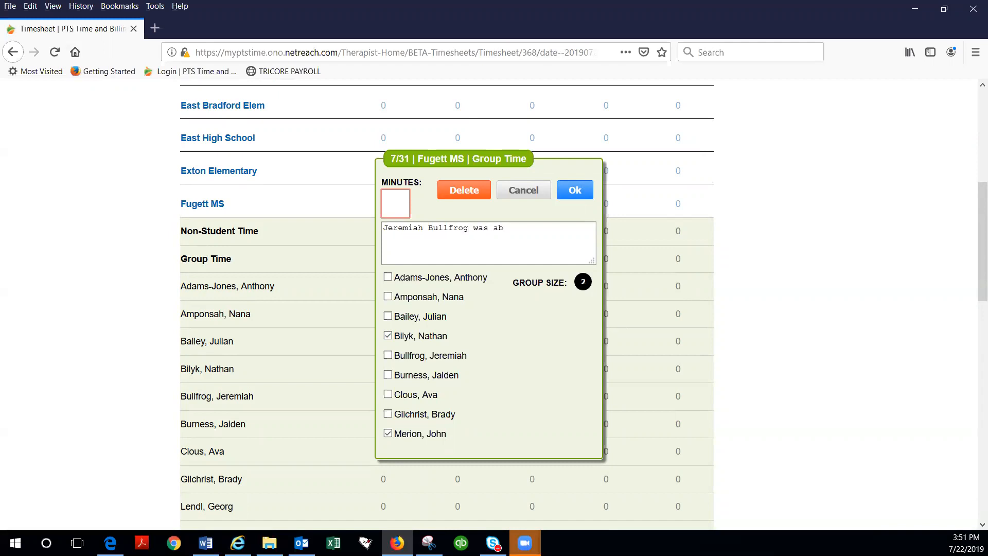
type("sent for group")
left_click(390, 207)
type("30")
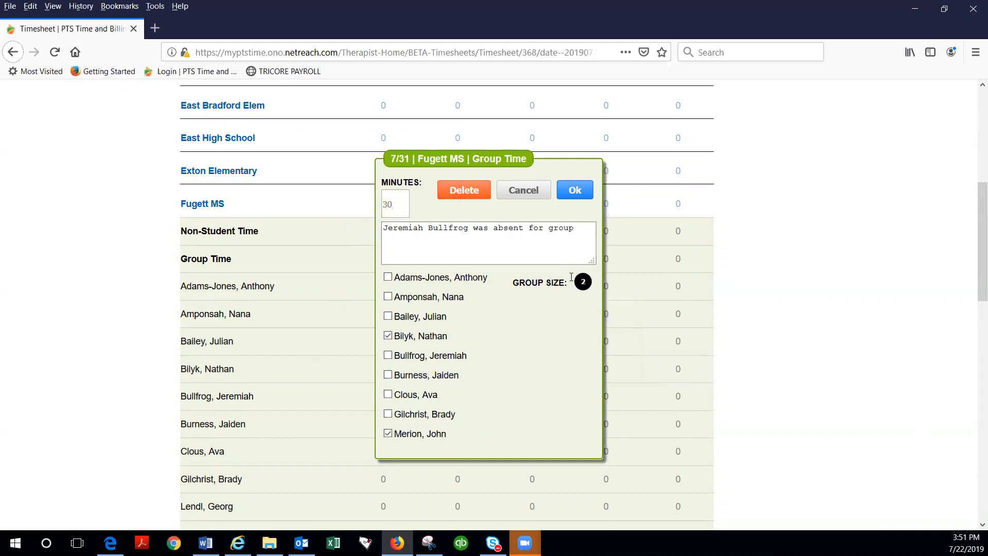
left_click(576, 190)
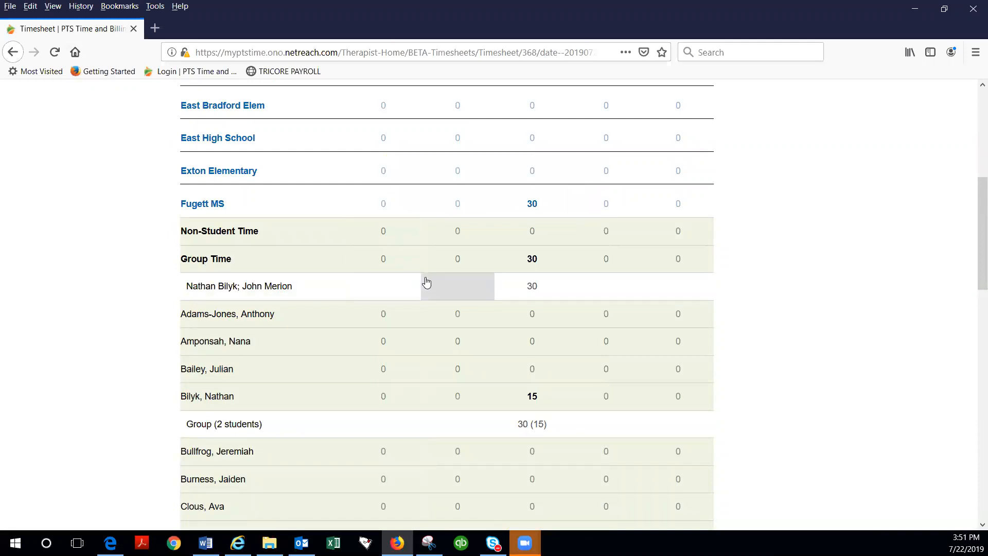
Mark the fifth-listed Fugett MS student, named in the group note, as Absent on 7/31.
left_click(537, 457)
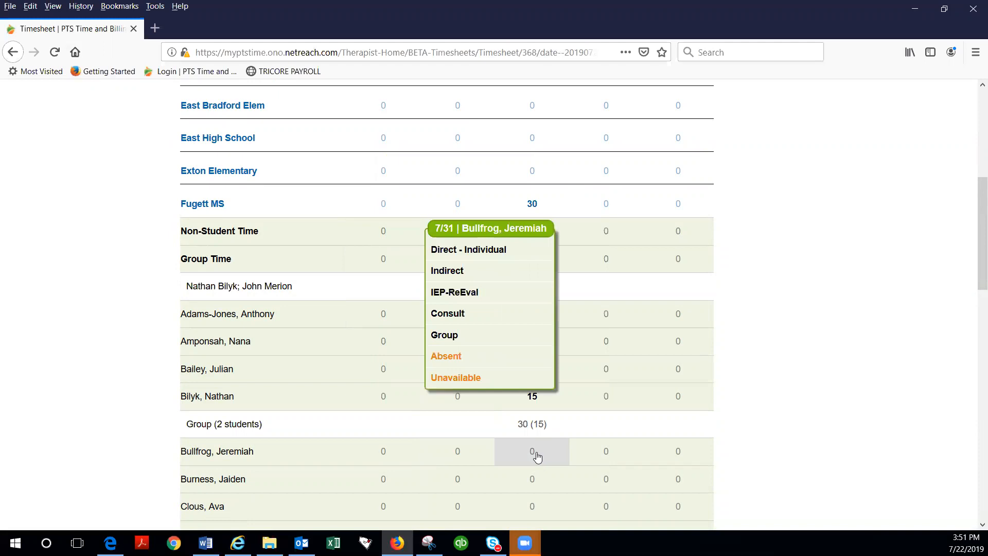
left_click(455, 361)
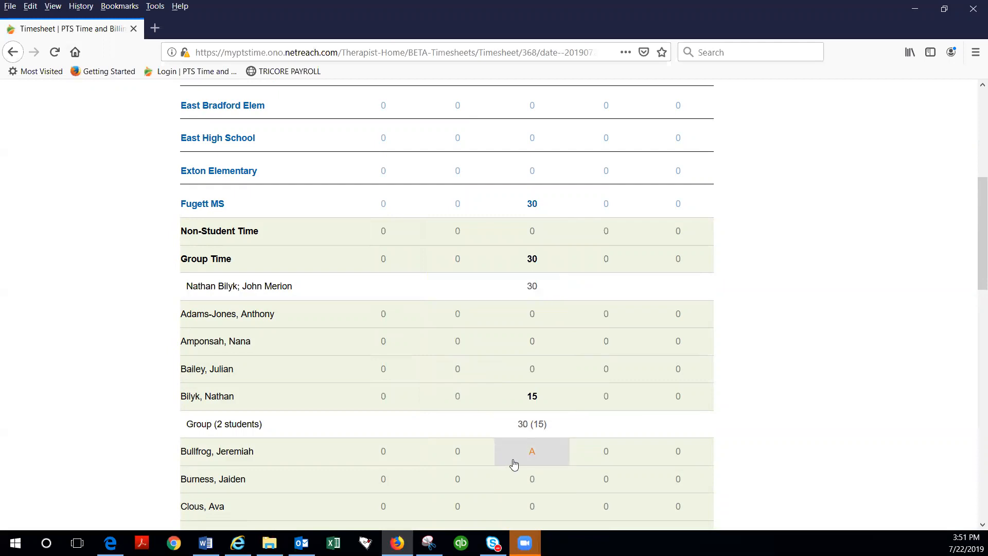
Start a 5-minute Indirect entry on 7/31 for the first Fugett MS group student.
scroll(497, 399, "down", 3)
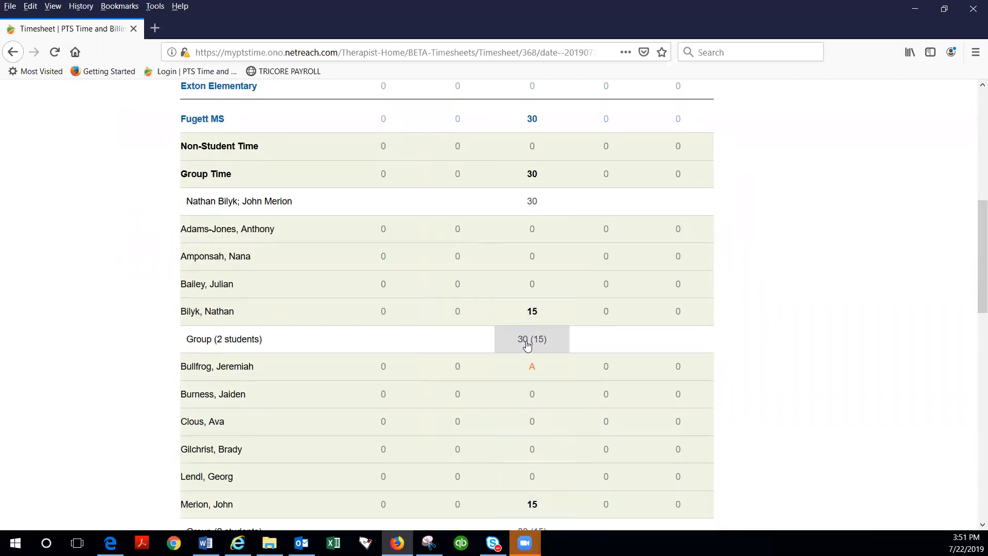
mouse_move(529, 344)
scroll(535, 340, "down", 1)
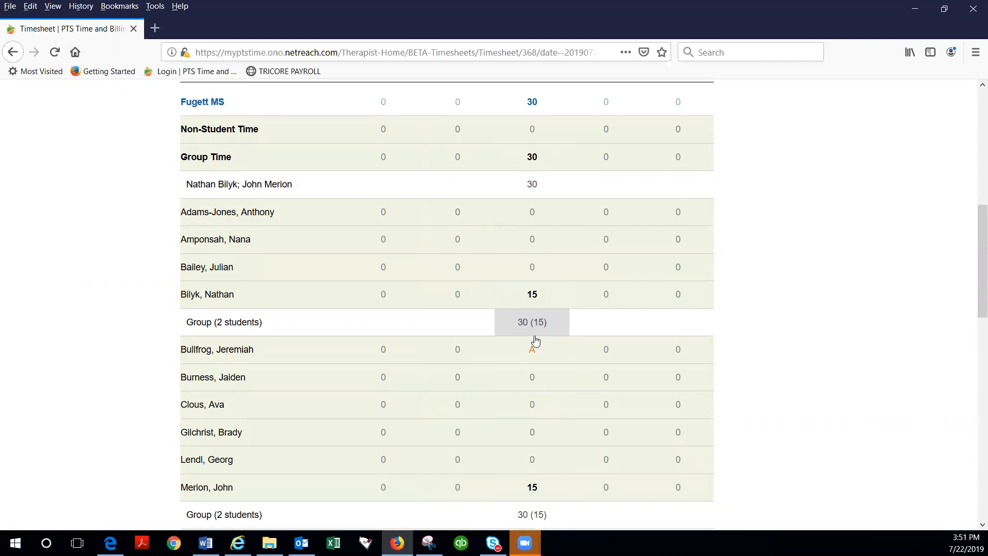
left_click(534, 297)
left_click(472, 269)
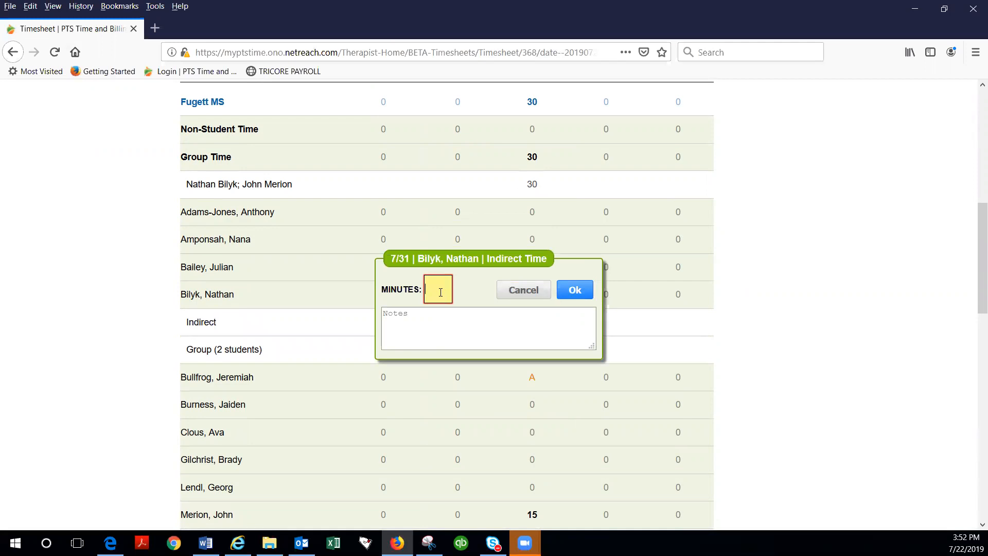
type("5")
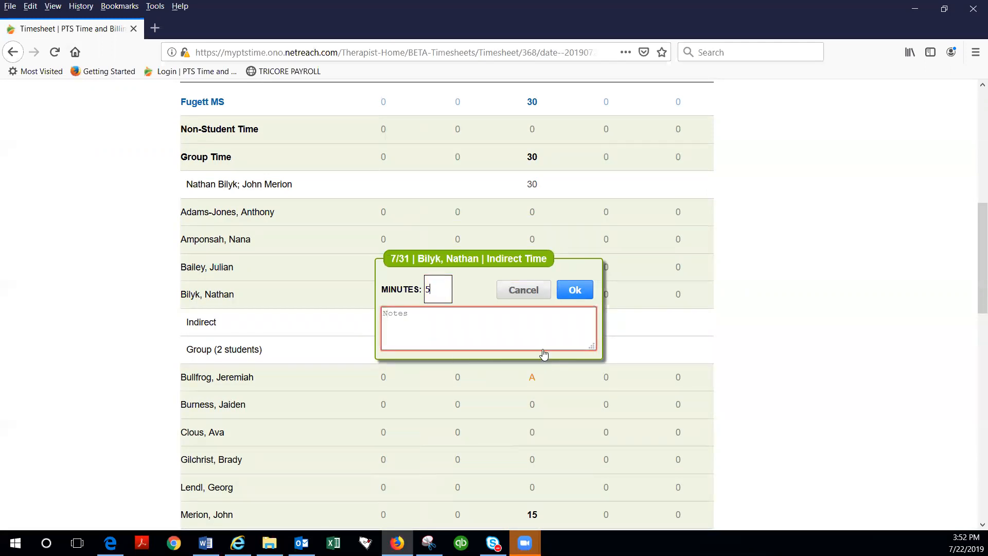
left_click(437, 319)
type("phone call")
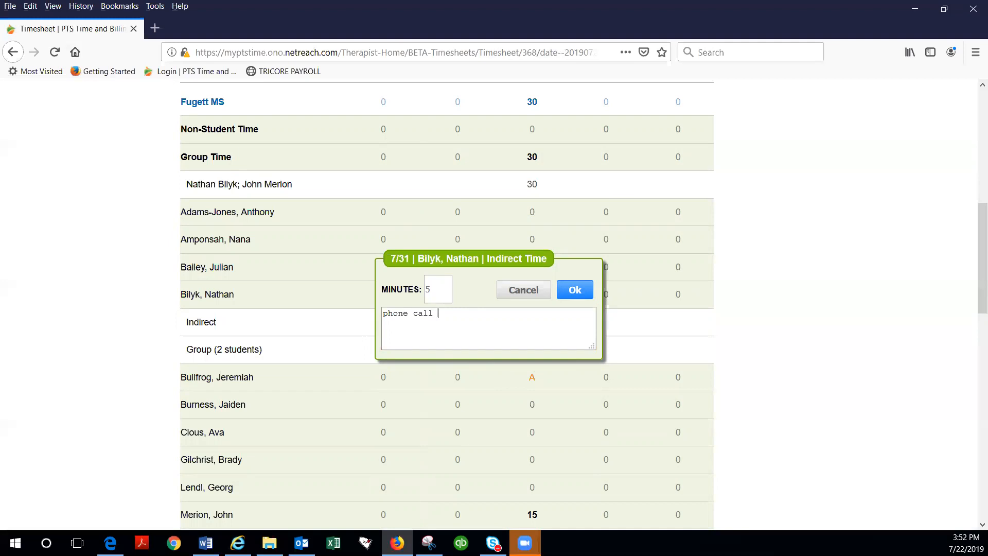
key("BackSpace")
key("BackSpace")
key("BackSpace")
key("BackSpace")
key("BackSpace")
key("BackSpace")
key("BackSpace")
key("BackSpace")
key("BackSpace")
key("BackSpace")
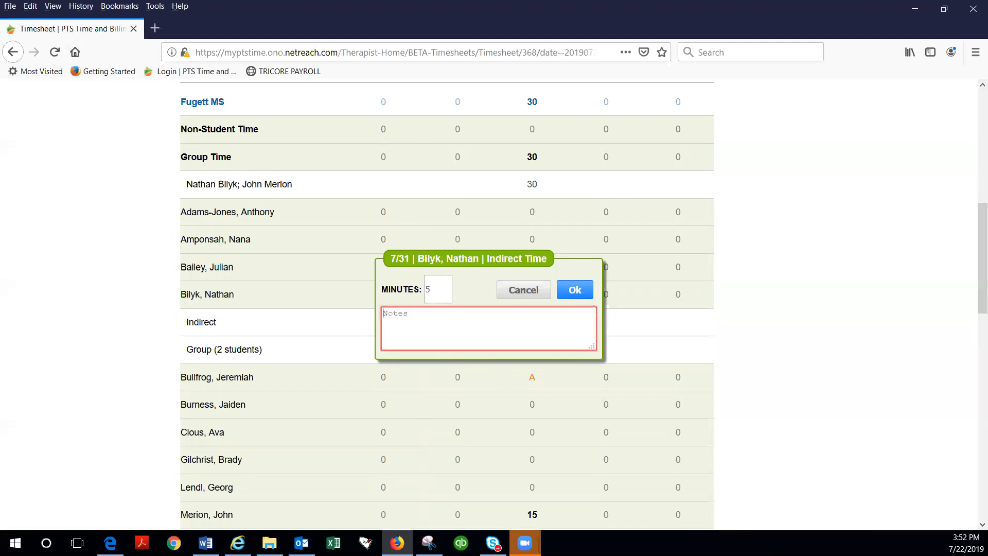
Add the note "left voicemail for parent to call regarding session today; prep for session" to the Indirect entry and save it.
type("left voi")
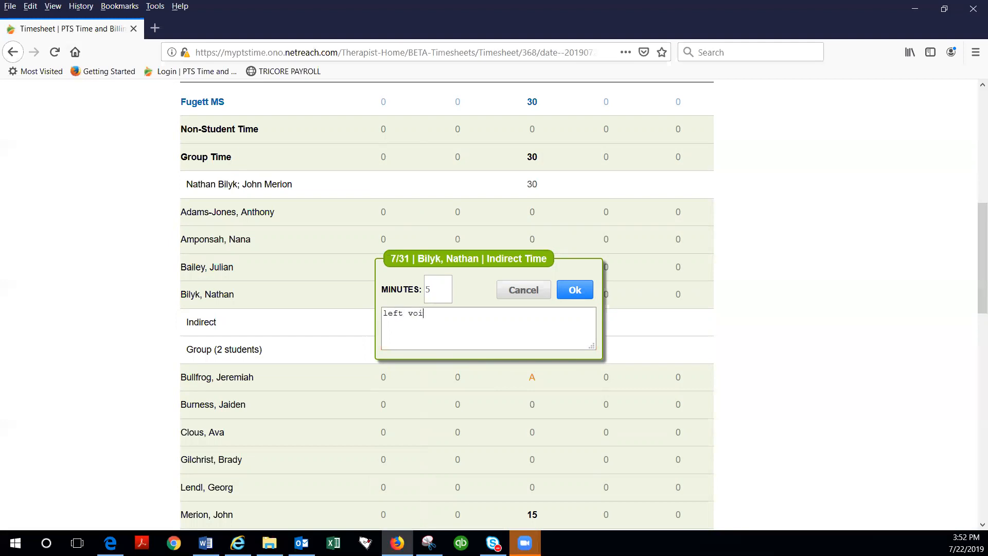
type("cemail for parent to call rega")
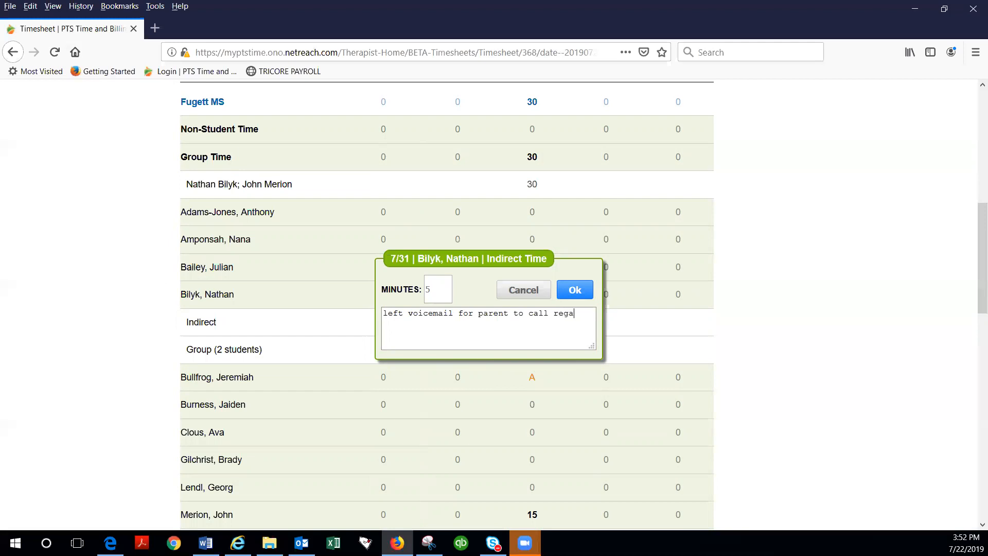
type("rding session today")
type("; p")
type("for ")
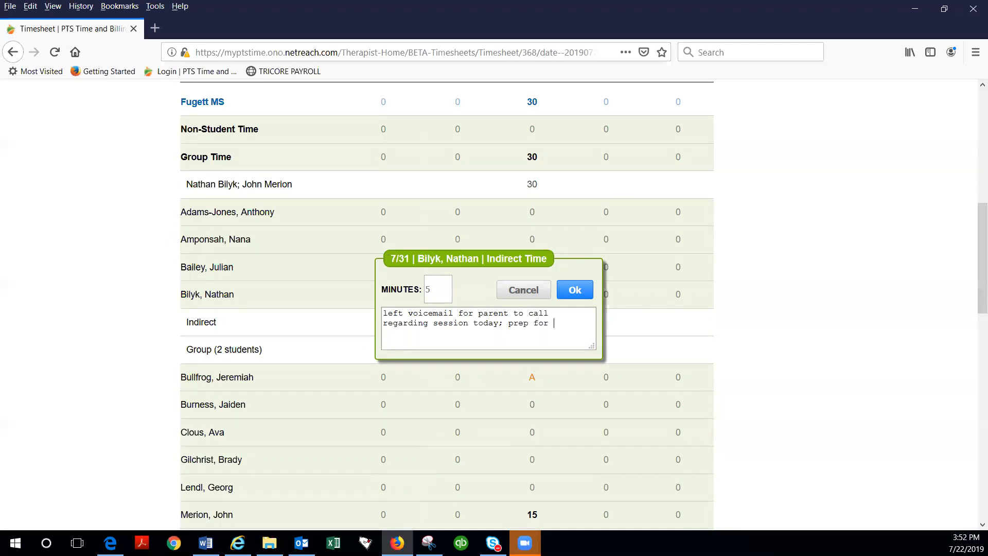
type("session")
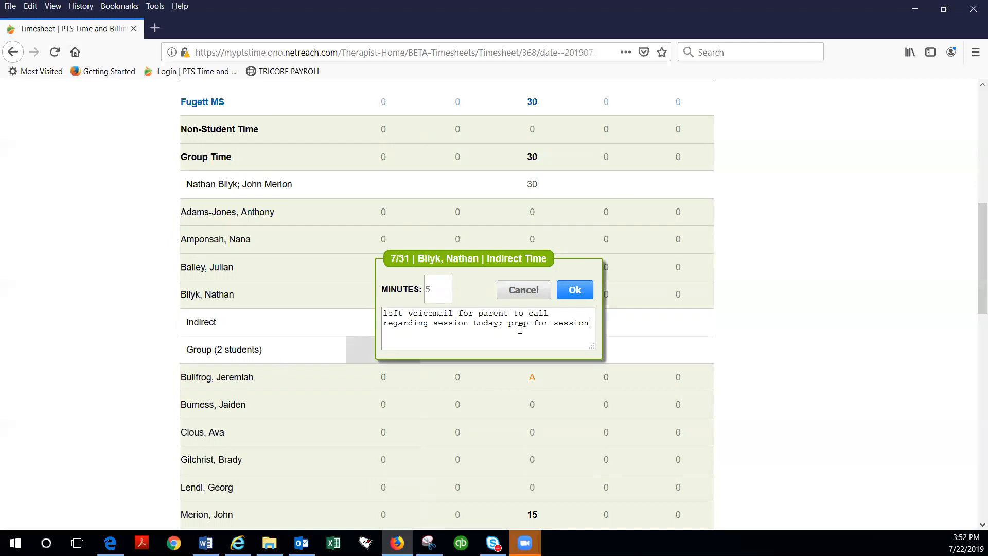
left_click(580, 292)
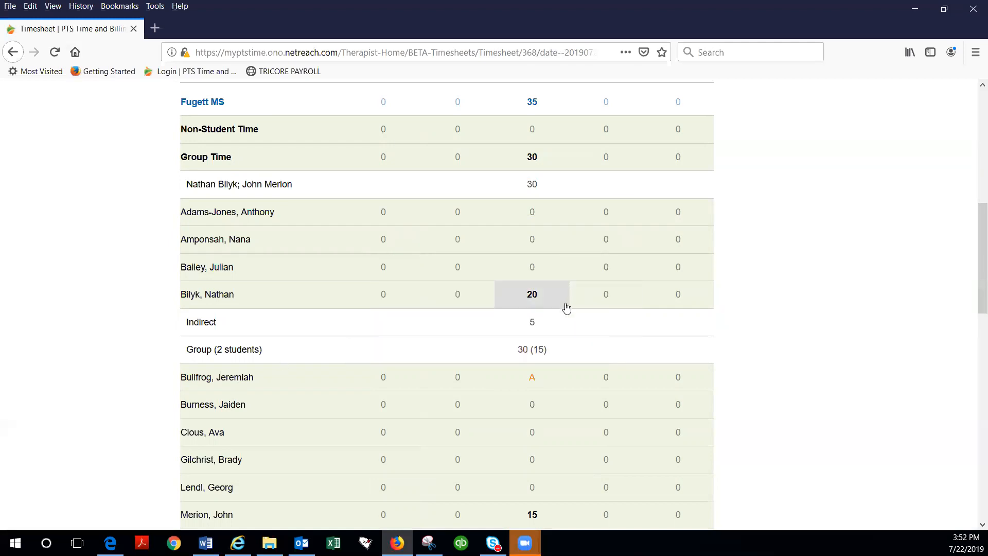
Add a 3-minute Indirect entry on 7/31 for the second Fugett MS group student with the note "prep for session".
scroll(564, 307, "down", 2)
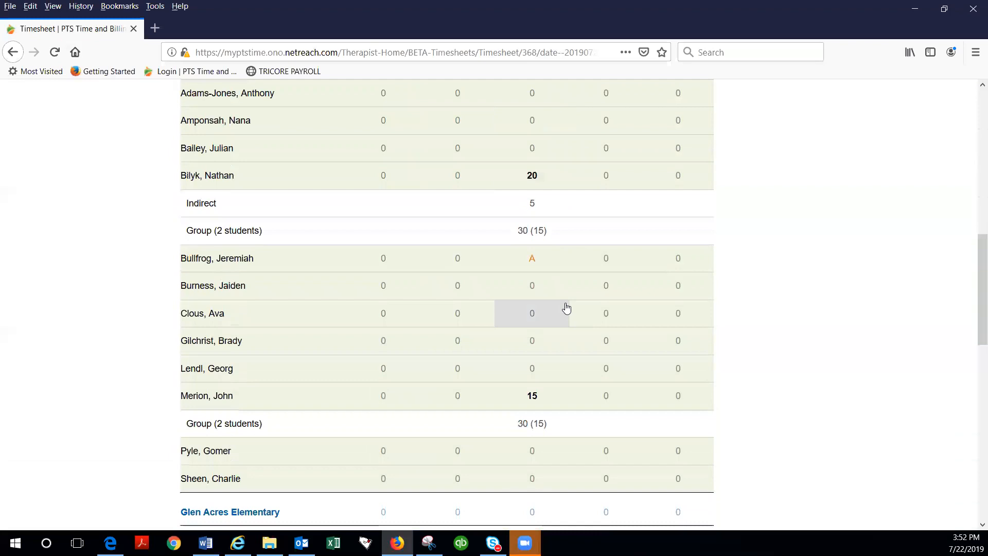
left_click(537, 401)
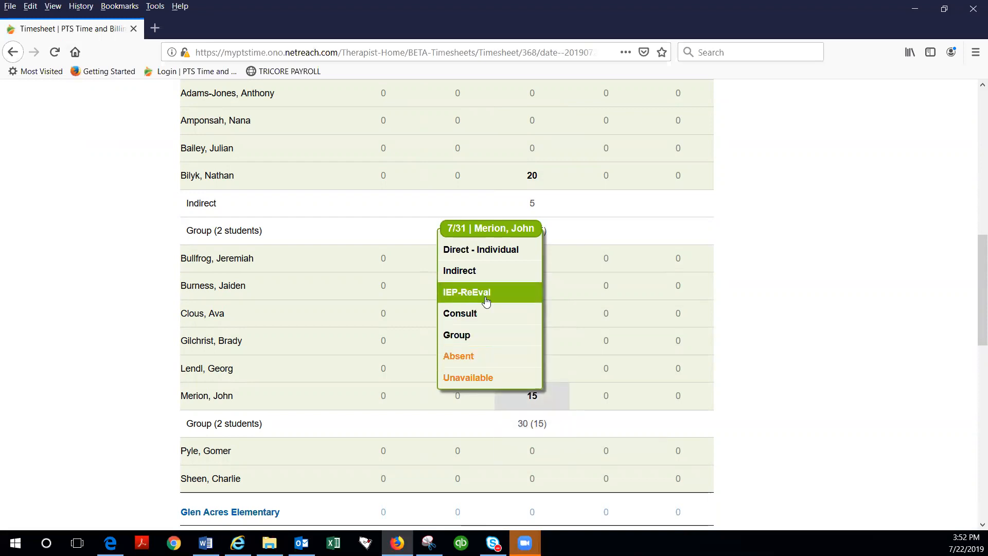
left_click(470, 270)
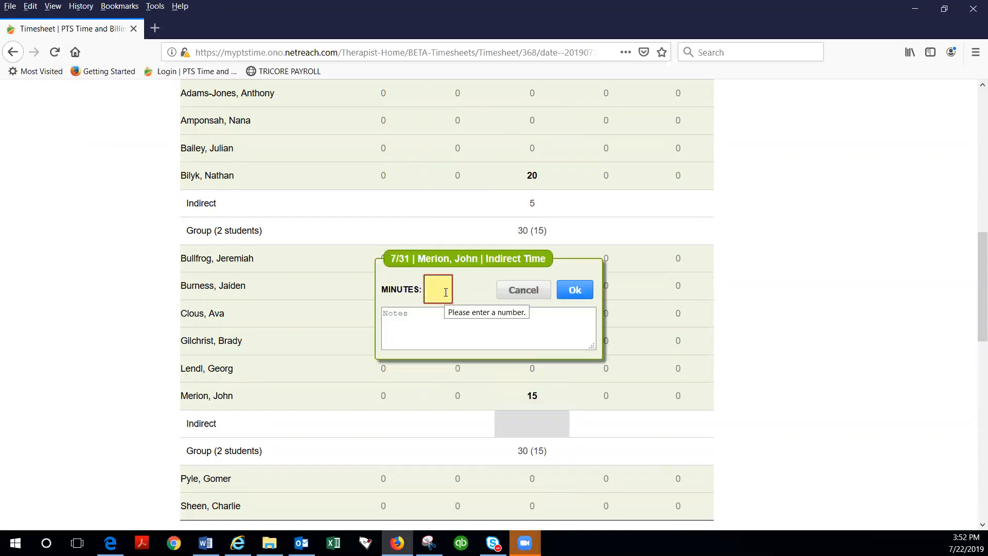
type("3")
left_click(454, 320)
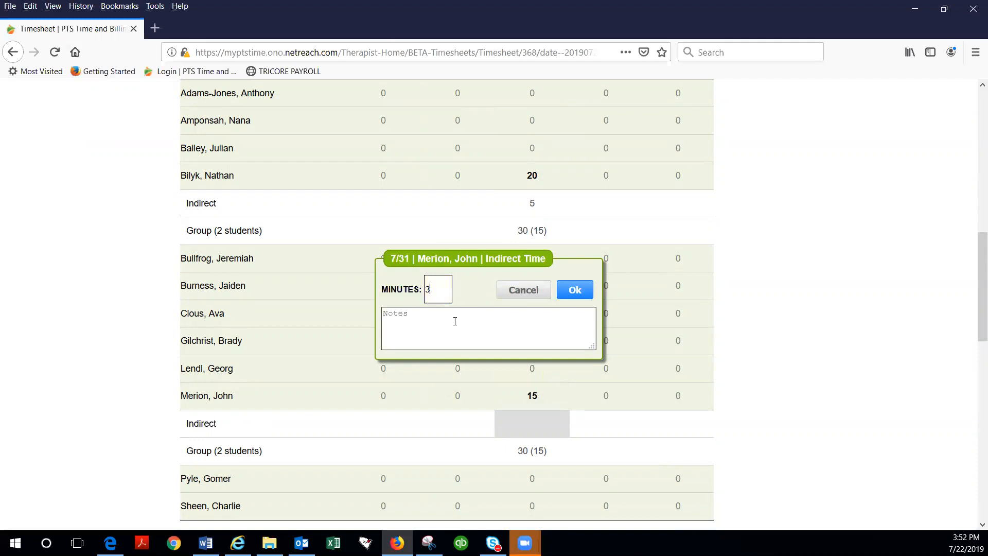
type("prep for")
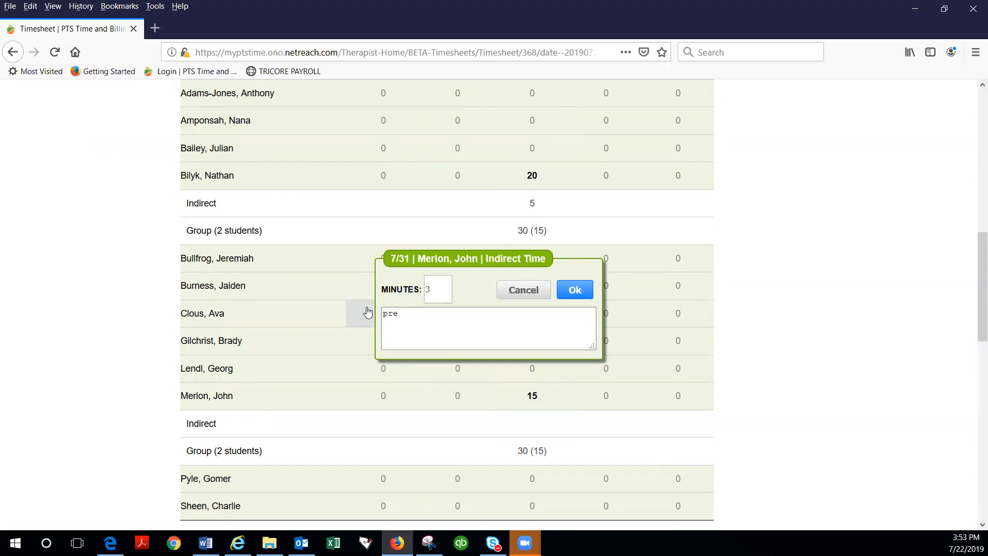
key("BackSpace")
key("BackSpace")
type("or session")
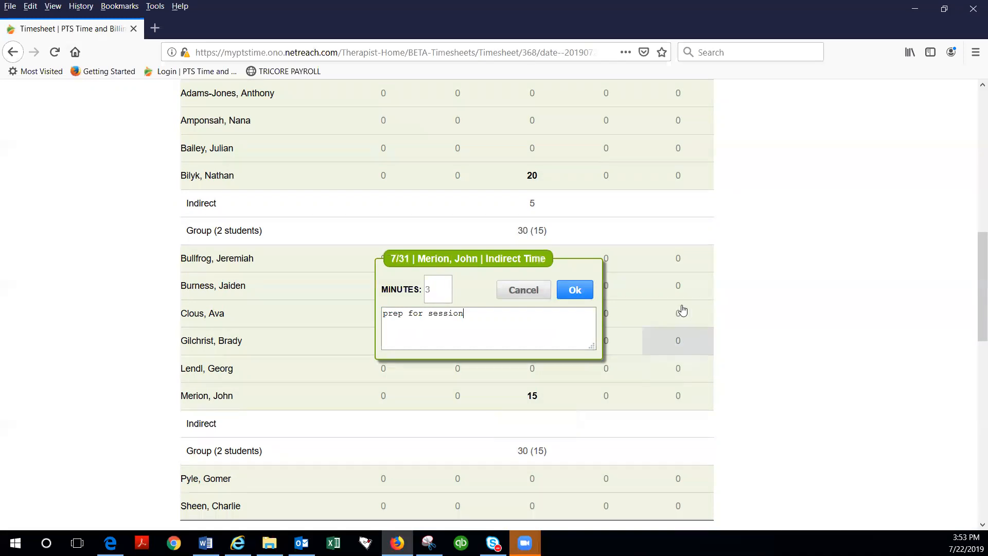
left_click(574, 289)
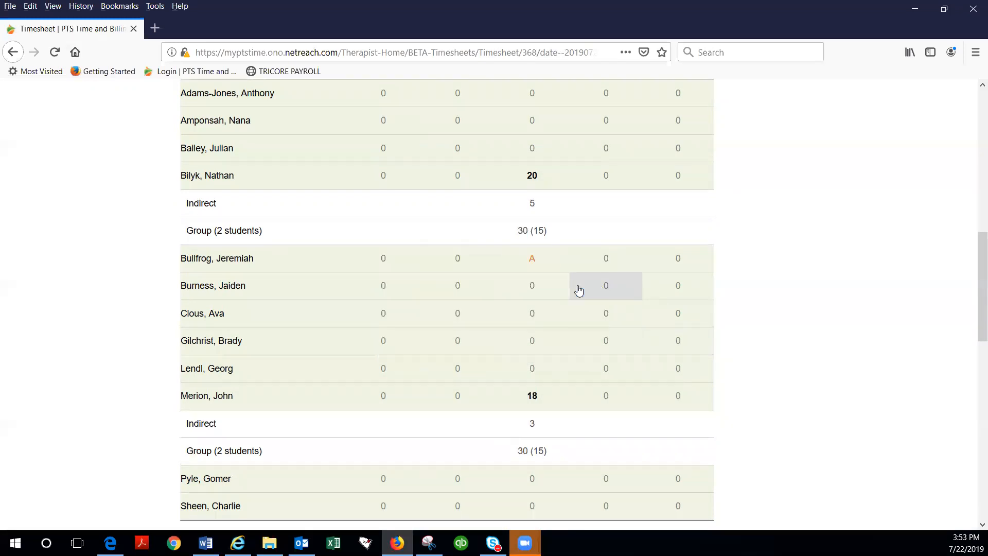
Collapse the Fugett MS section and expand Glen Acres Elementary.
scroll(566, 294, "down", 2)
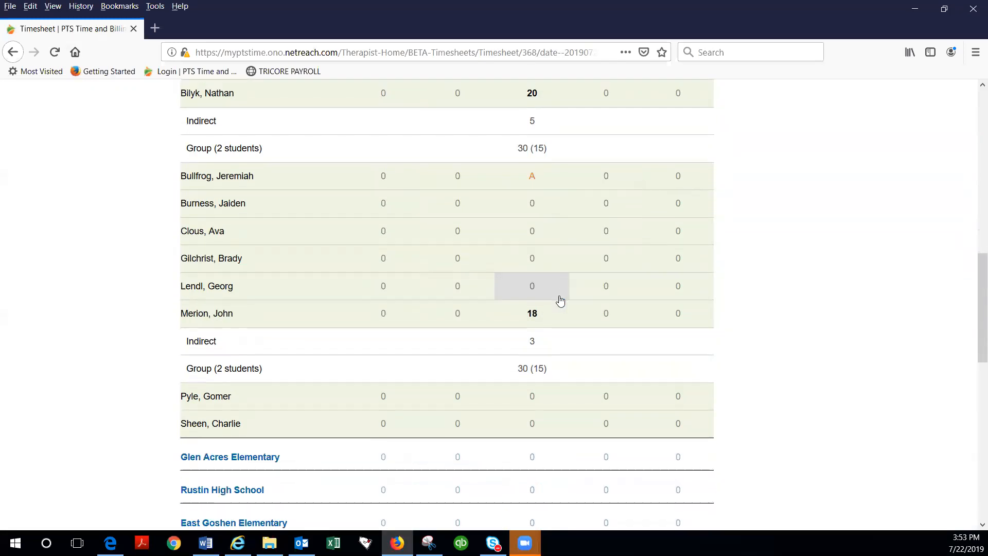
scroll(525, 292, "up", 3)
scroll(459, 286, "up", 4)
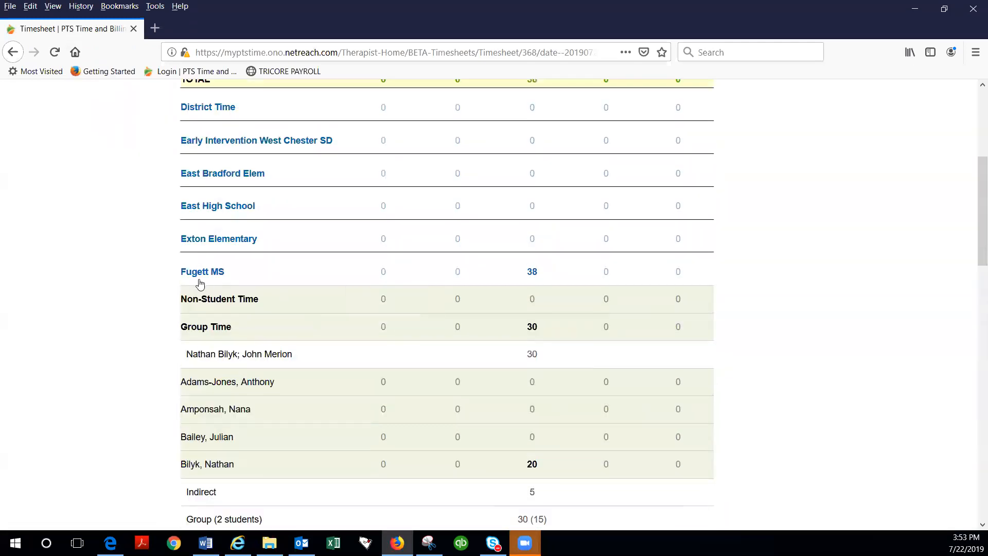
left_click(196, 272)
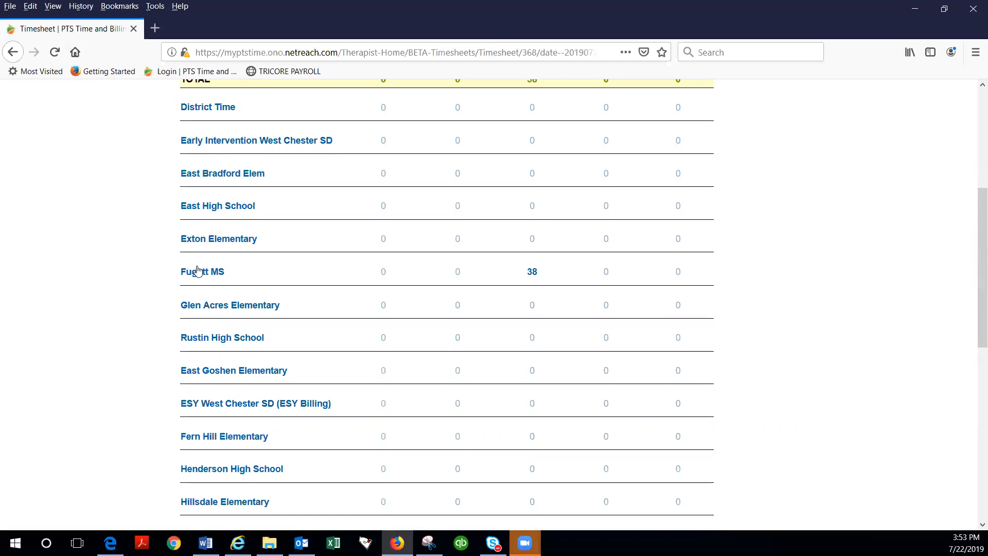
left_click(213, 307)
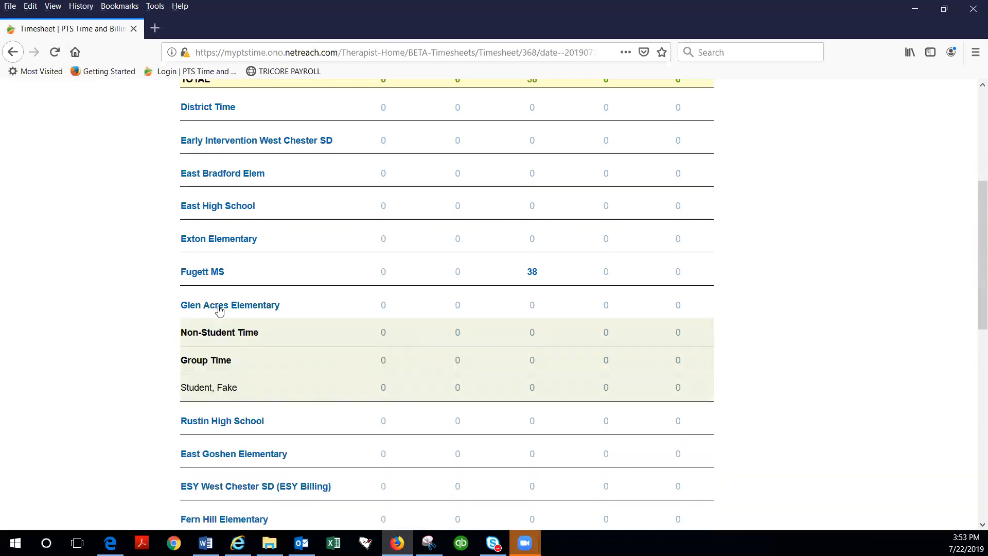
Start a 15-minute Consult entry on 7/29 for the Glen Acres Elementary student.
left_click(384, 389)
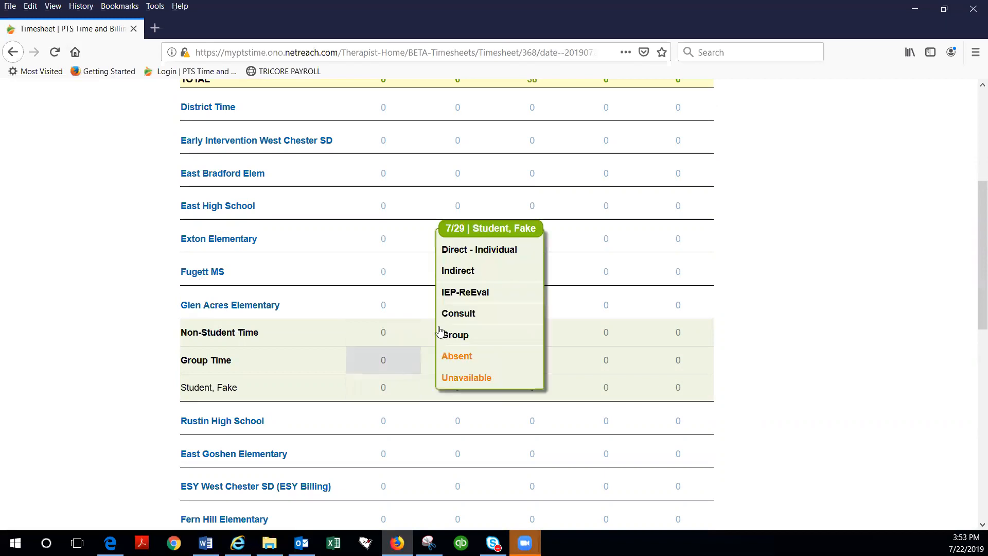
left_click(458, 316)
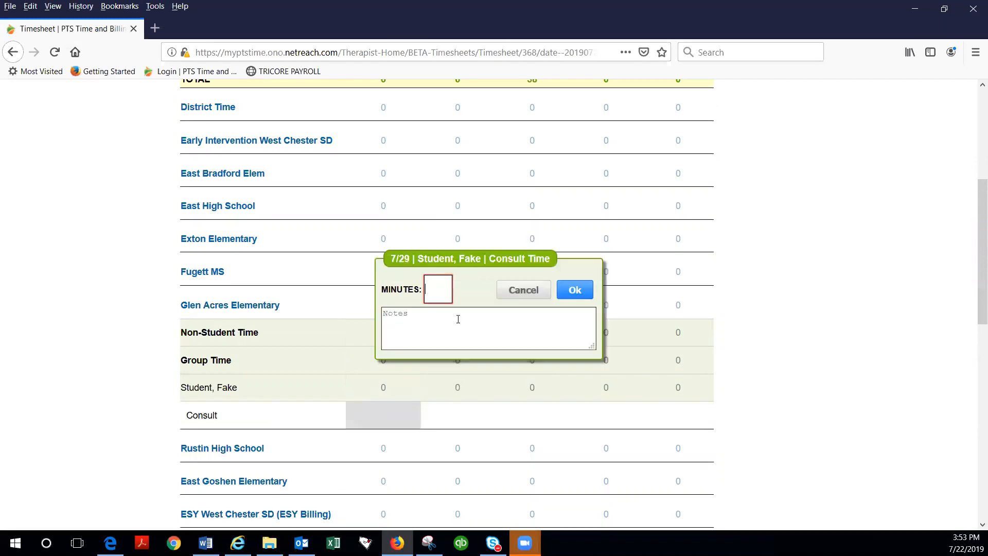
type("15")
left_click(422, 327)
Add the note "consult per service page of IEP with teachers" to the Consult entry and save it.
type("consult f")
key("BackSpace")
type("per serciv")
key("BackSpace")
type("vice page of IEP")
key("BackSpace")
key("BackSpace")
type("IEP with teacher")
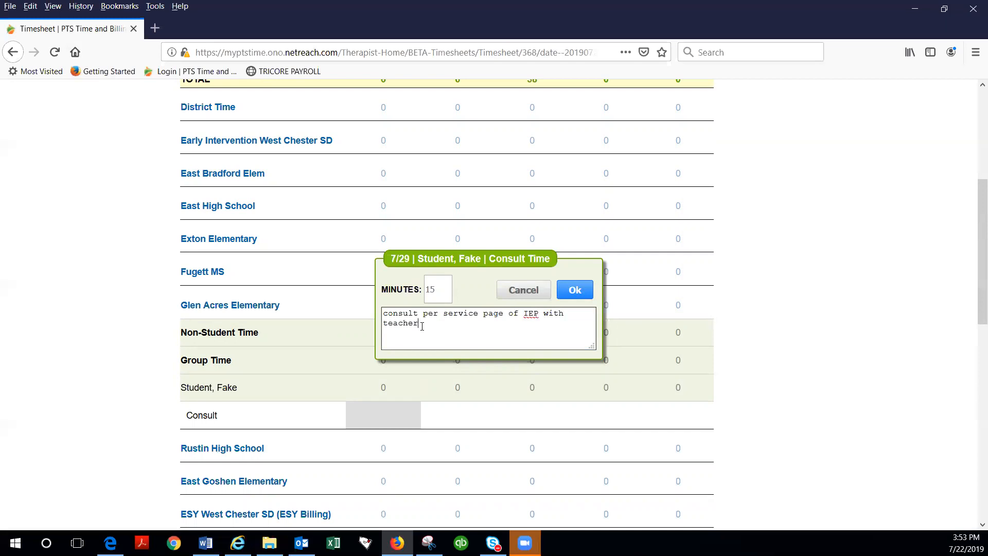
type("s")
left_click(576, 293)
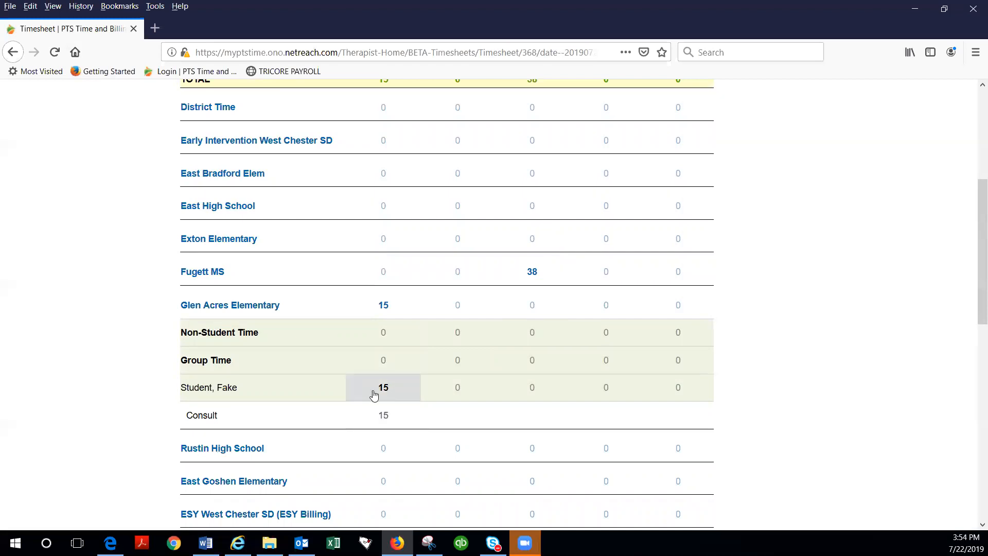
Mark the Glen Acres student as Unavailable on 7/30 with the note "unavailable due to class trip".
left_click(461, 391)
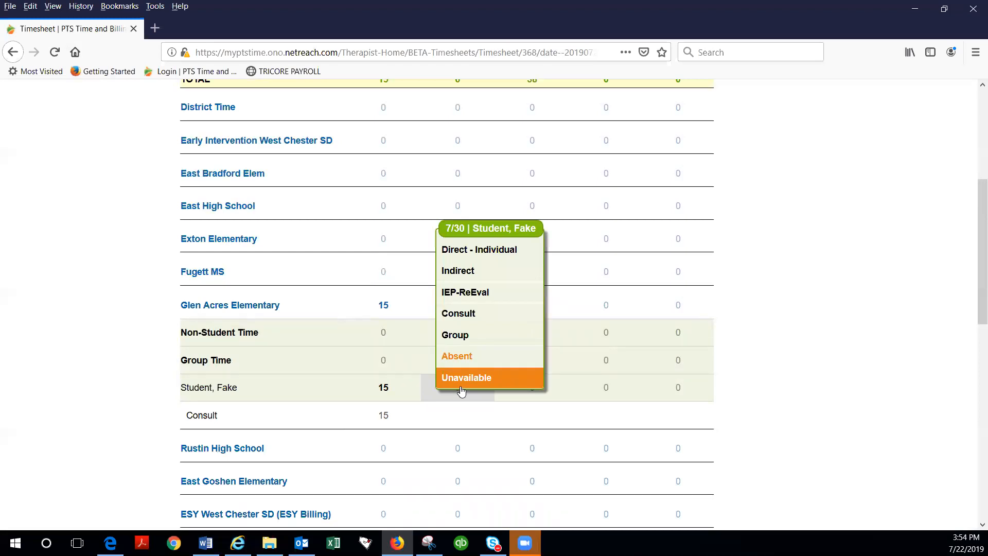
left_click(467, 381)
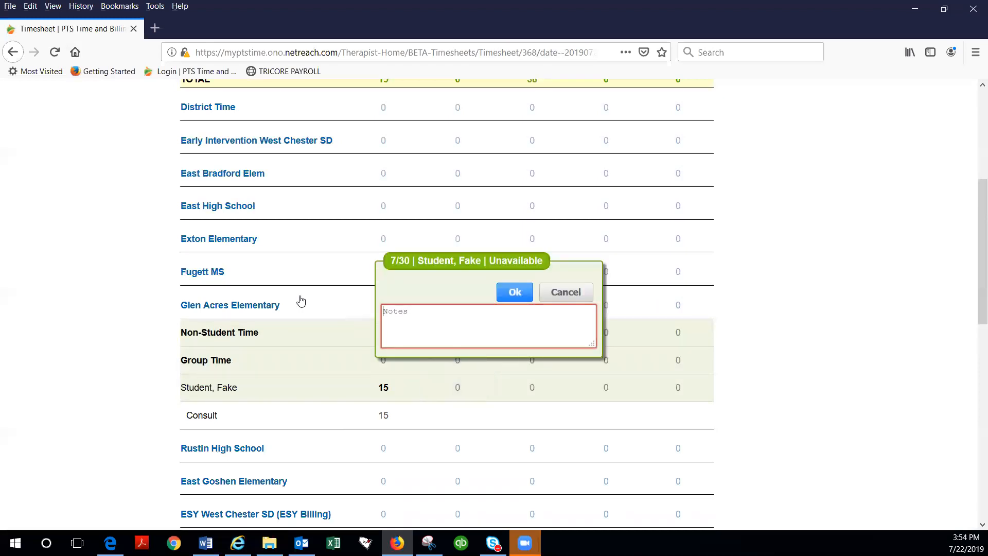
type("un")
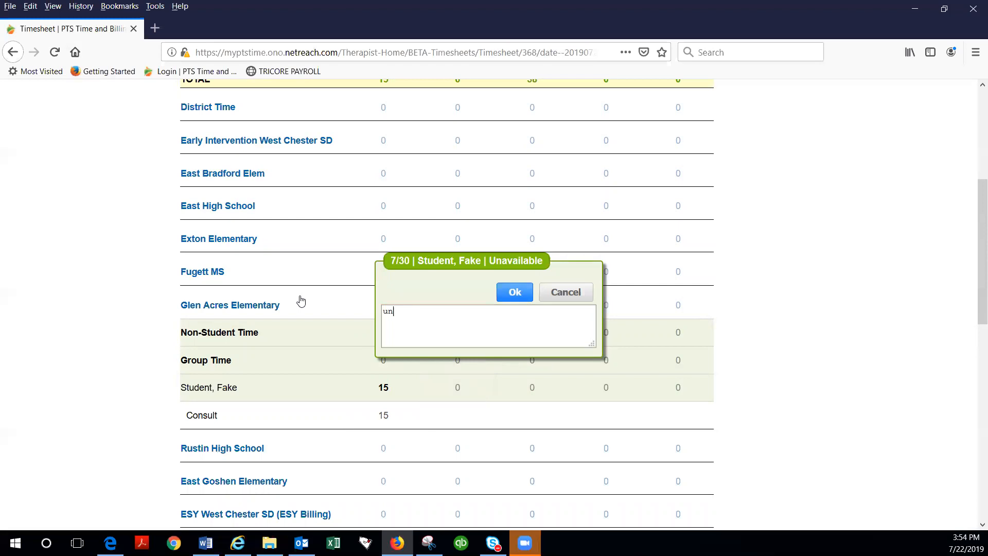
type("available due to class trei")
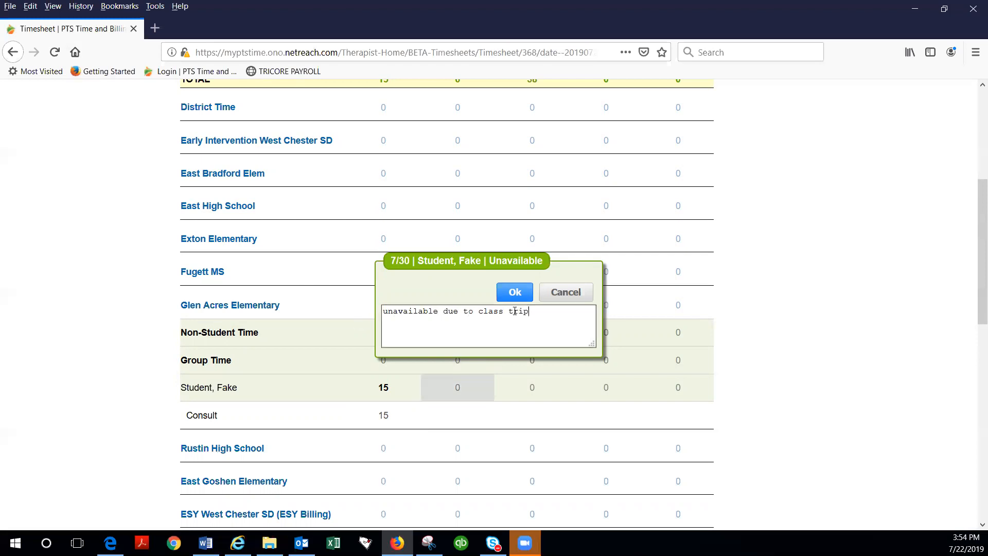
left_click(514, 293)
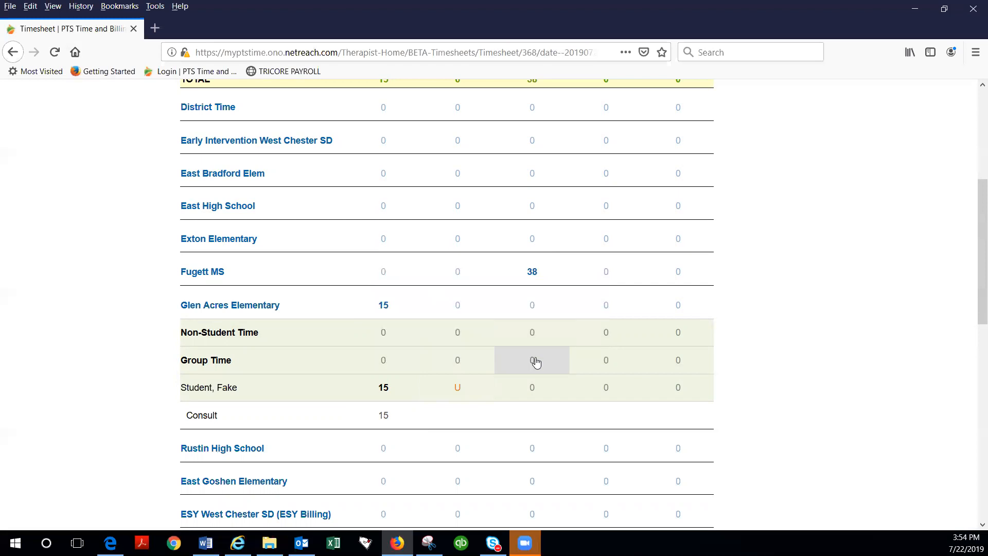
Add a 12-minute Indirect entry on 8/2 for the Glen Acres student with the note "Progress Note".
left_click(670, 389)
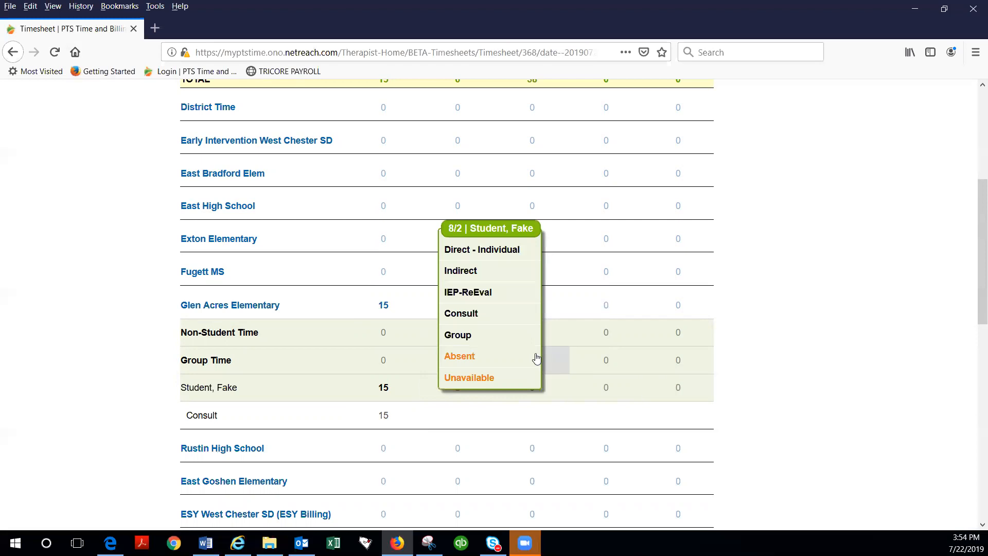
left_click(477, 271)
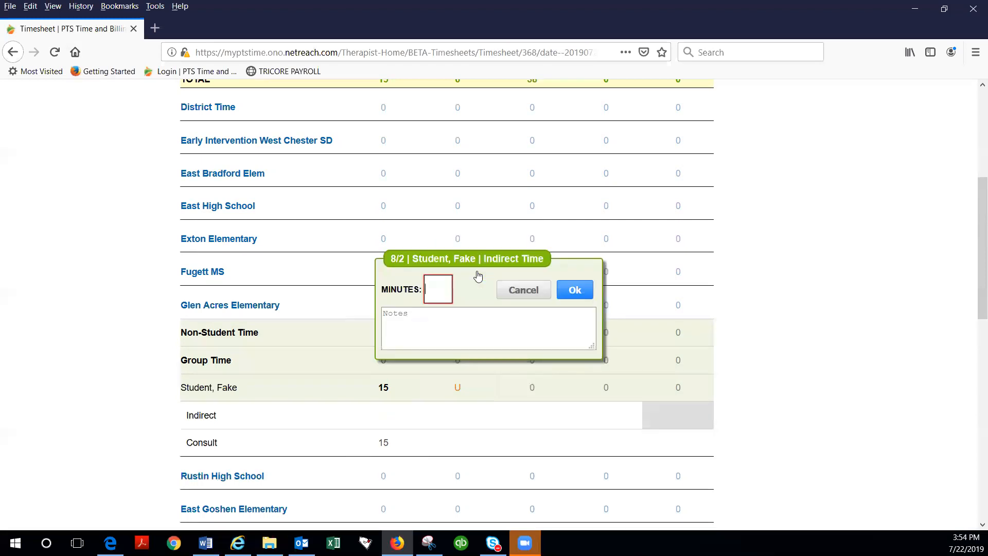
left_click(441, 289)
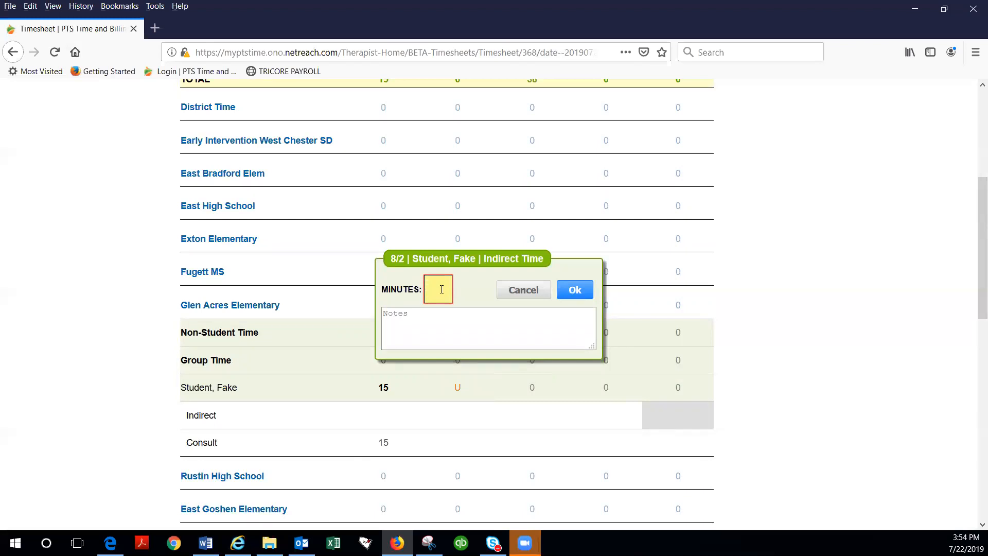
type("12")
key("Tab")
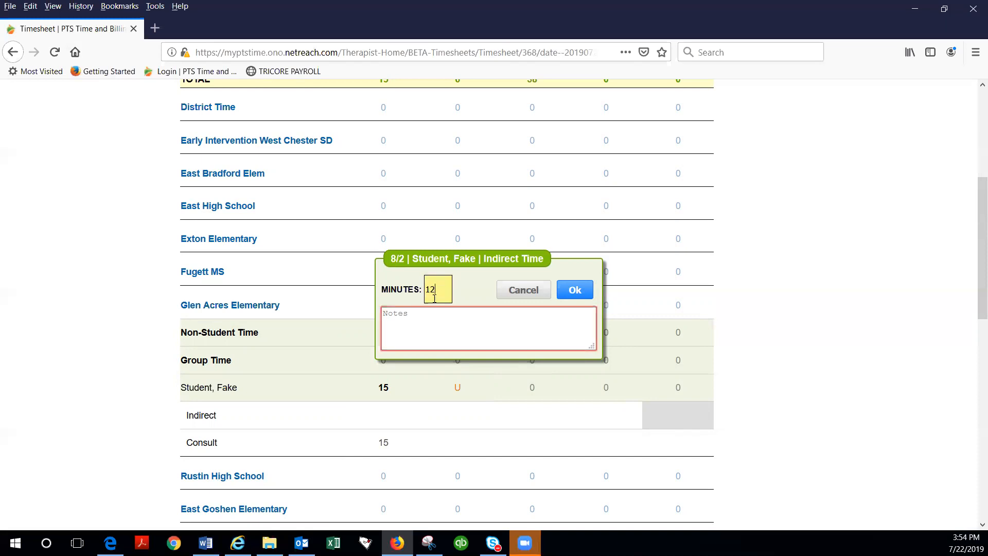
left_click(404, 320)
type("P")
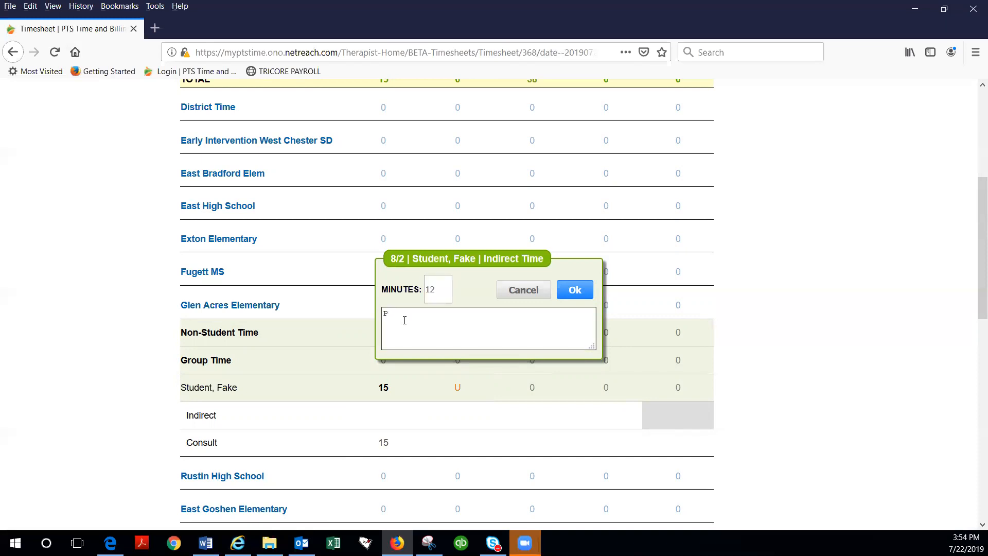
type("rogress Note")
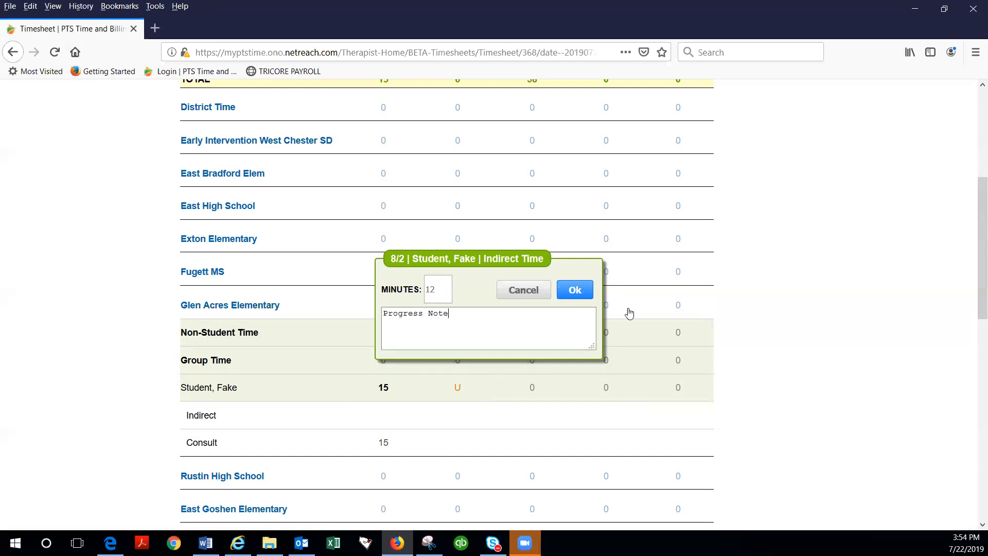
left_click(585, 293)
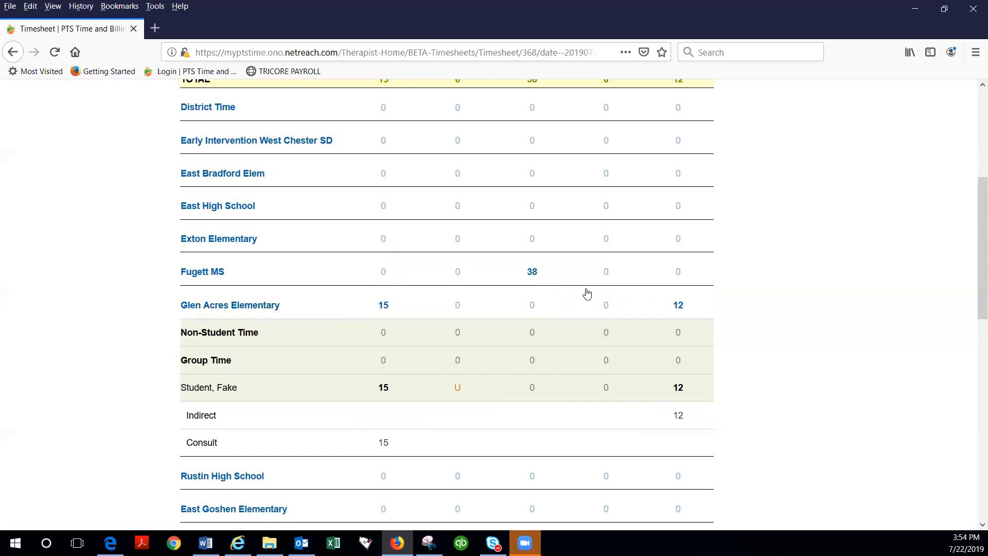
Return to the BETA Timesheets overview and open Review & Submit for the July 2019 West Chester SD timesheet.
scroll(586, 293, "up", 5)
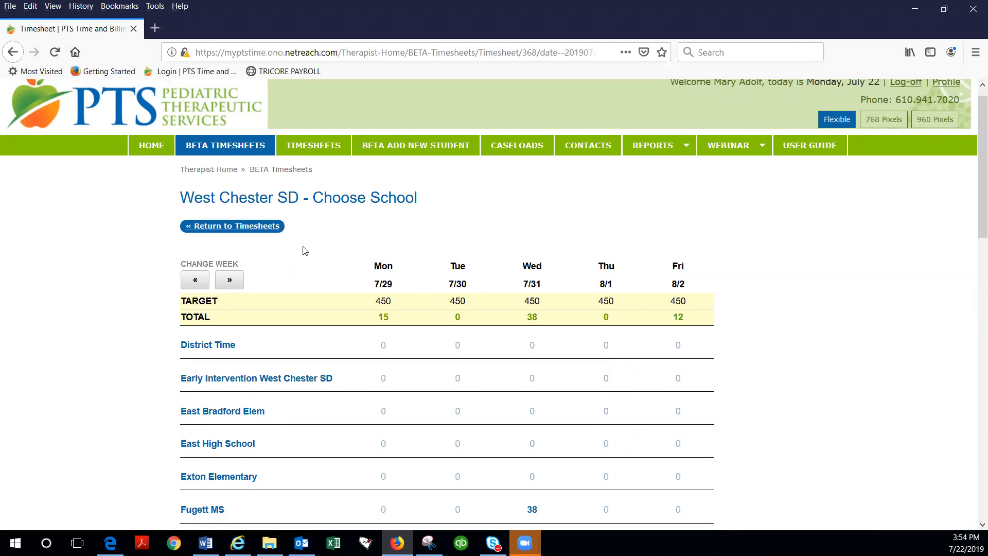
scroll(289, 240, "down", 1)
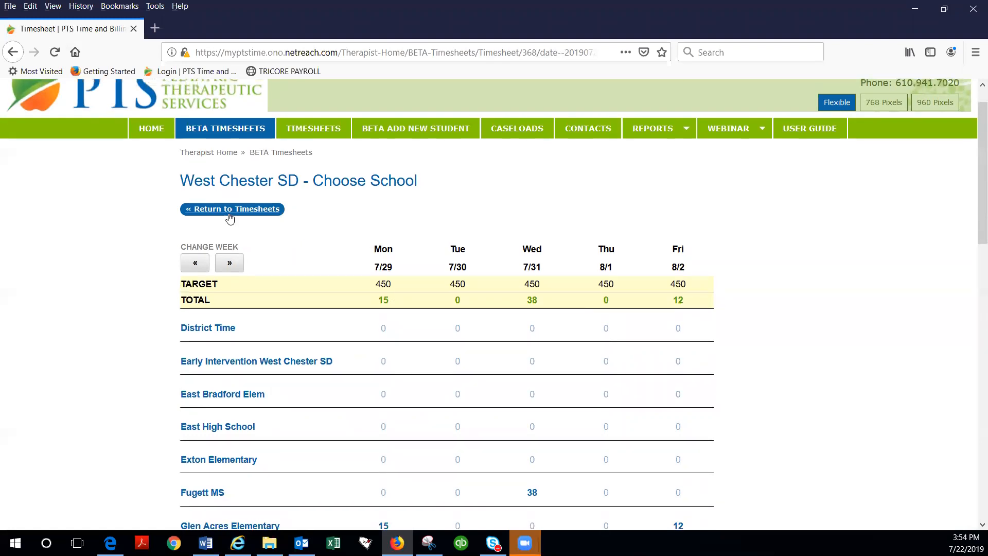
left_click(244, 211)
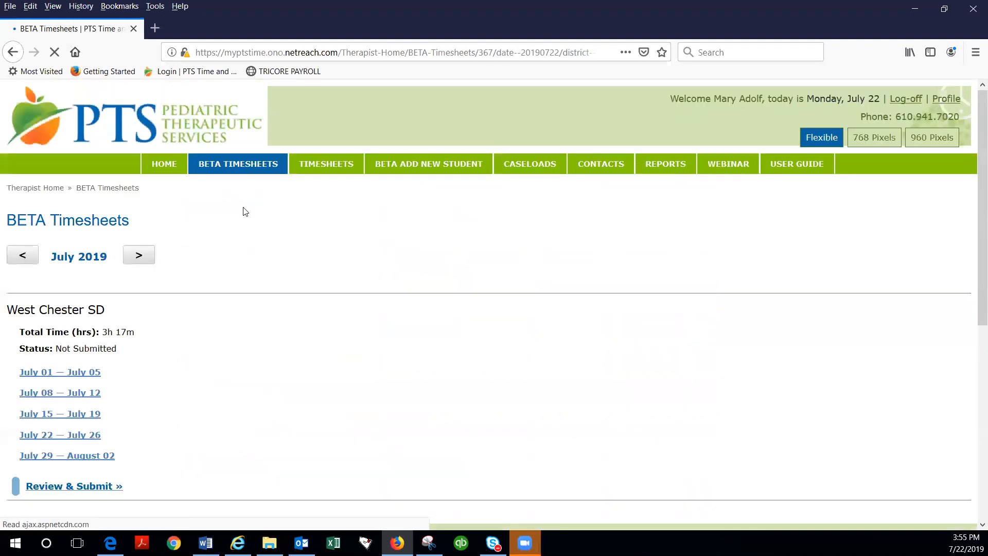
scroll(265, 234, "down", 1)
scroll(265, 236, "down", 3)
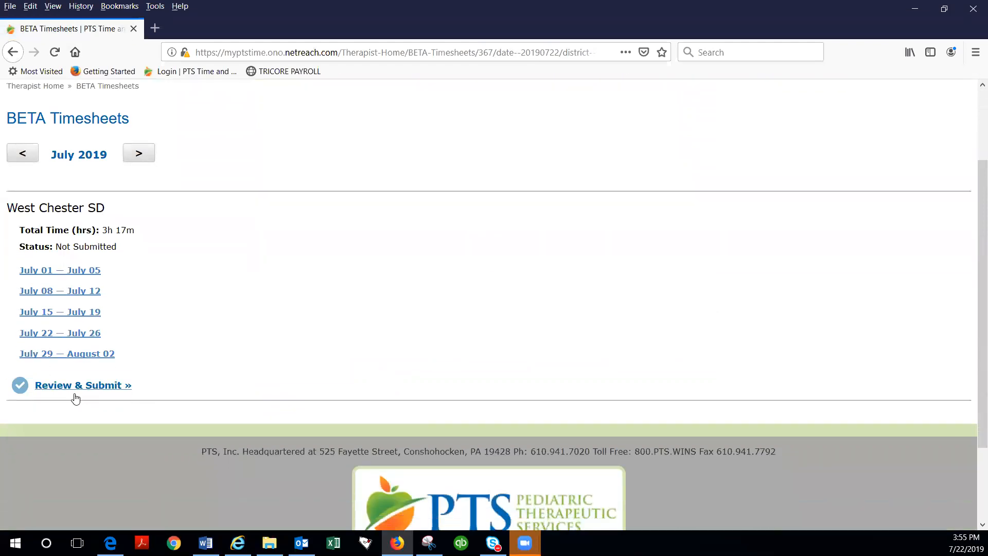
left_click(95, 387)
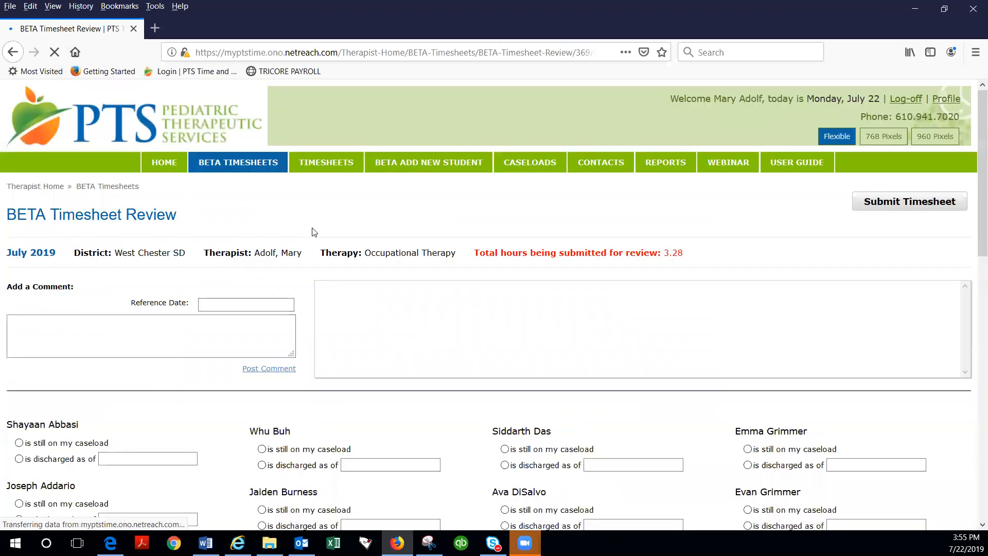
Examine the July 2019 timesheet review page, including the comment area, submission control and each student's caseload or discharge options.
scroll(313, 232, "down", 4)
scroll(314, 231, "down", 2)
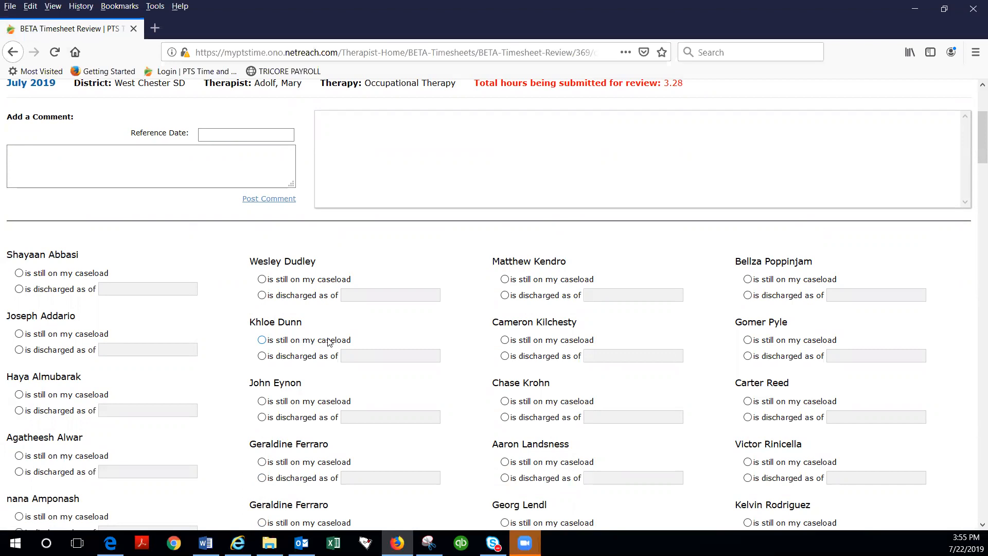
scroll(330, 342, "down", 2)
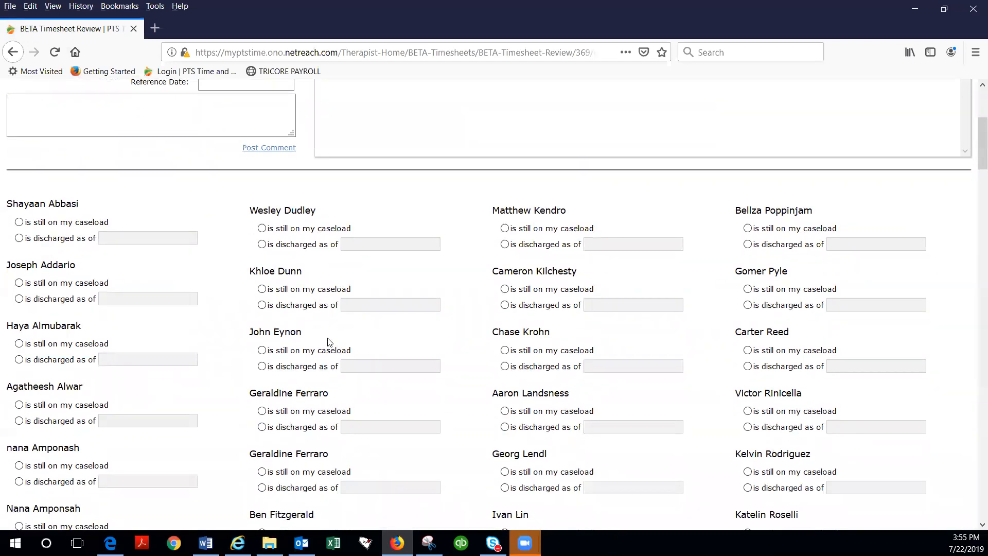
scroll(332, 342, "down", 1)
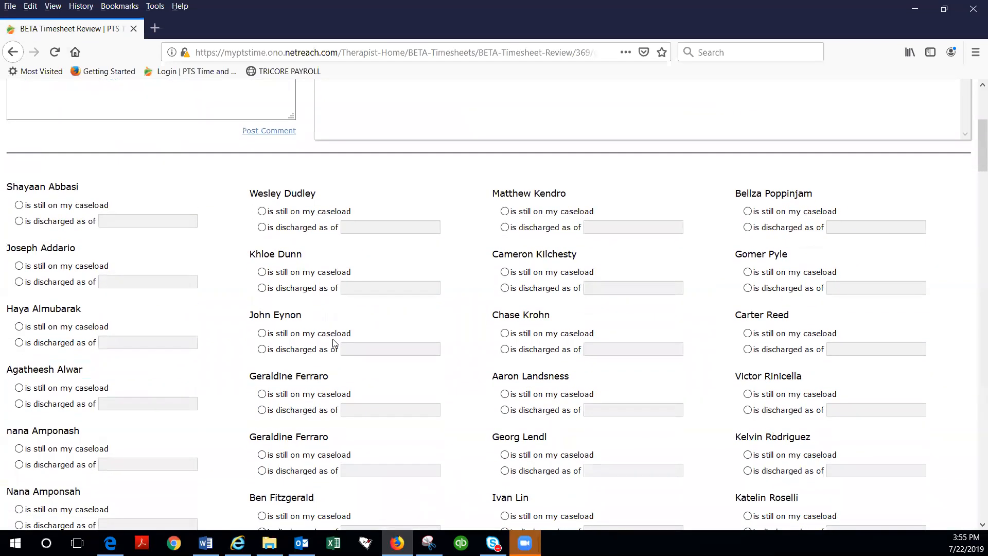
scroll(333, 343, "down", 1)
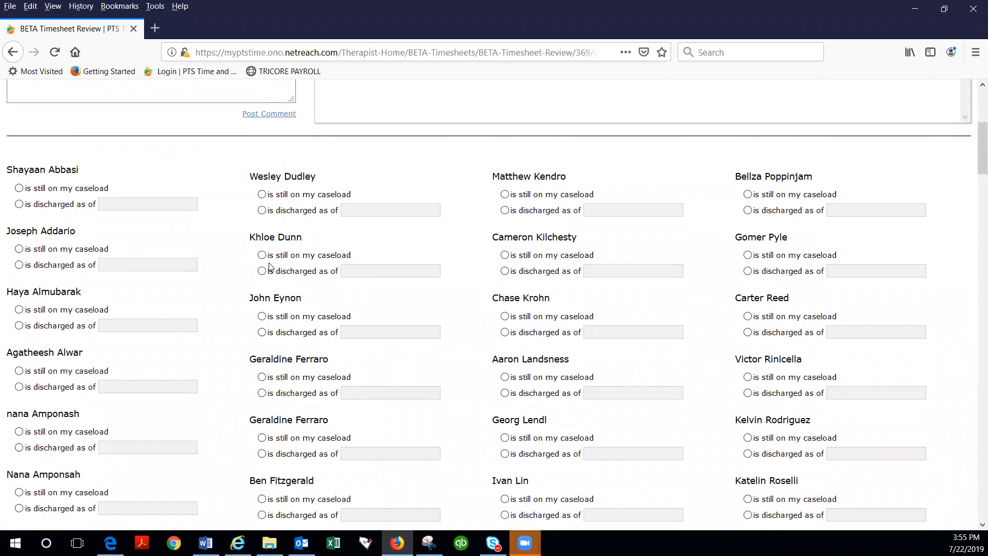
scroll(269, 266, "down", 2)
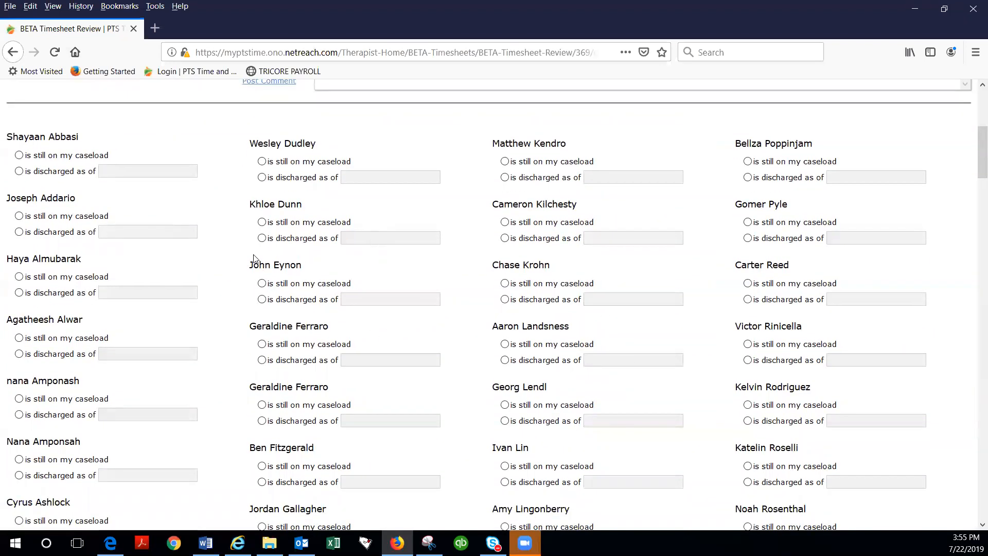
scroll(254, 255, "up", 2)
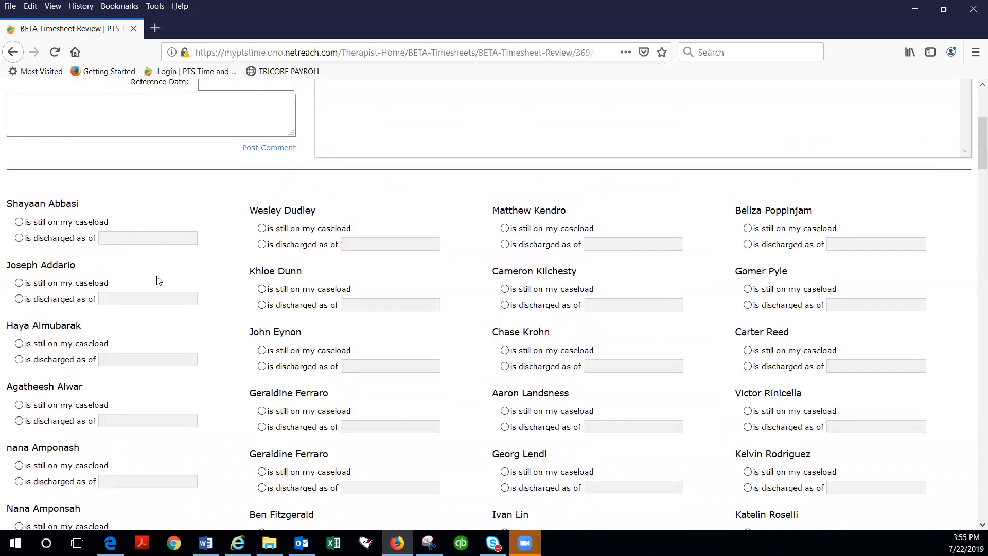
scroll(553, 244, "up", 5)
scroll(554, 244, "up", 2)
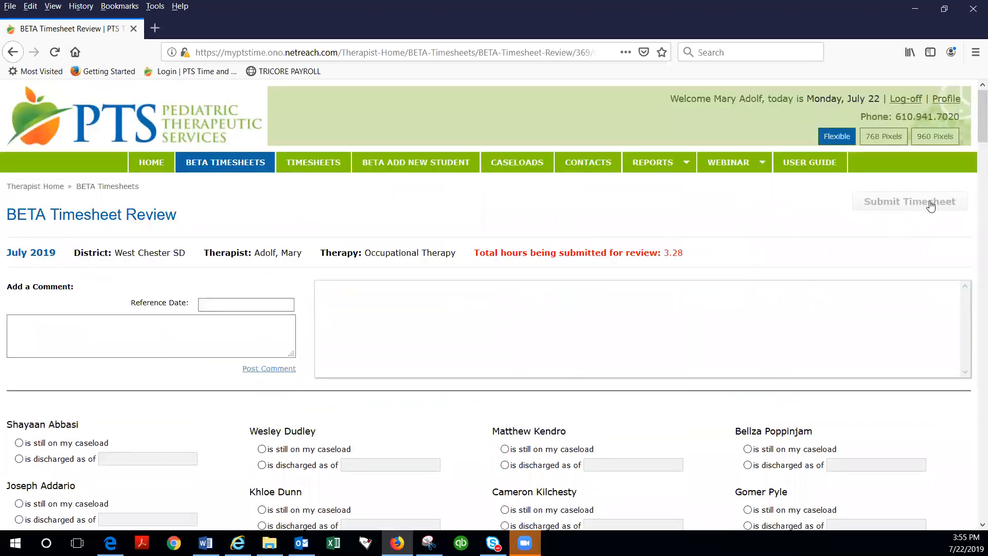
scroll(288, 301, "down", 6)
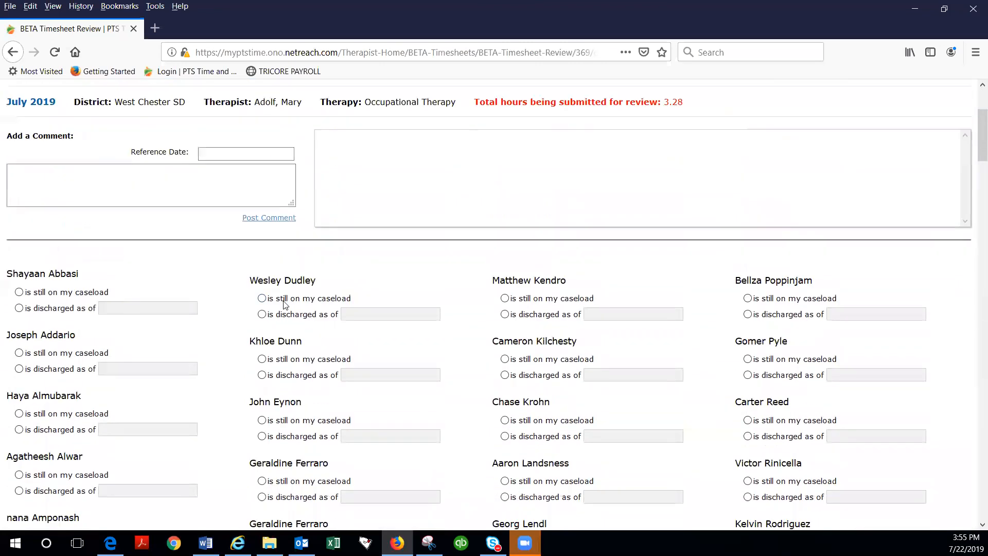
scroll(185, 288, "down", 1)
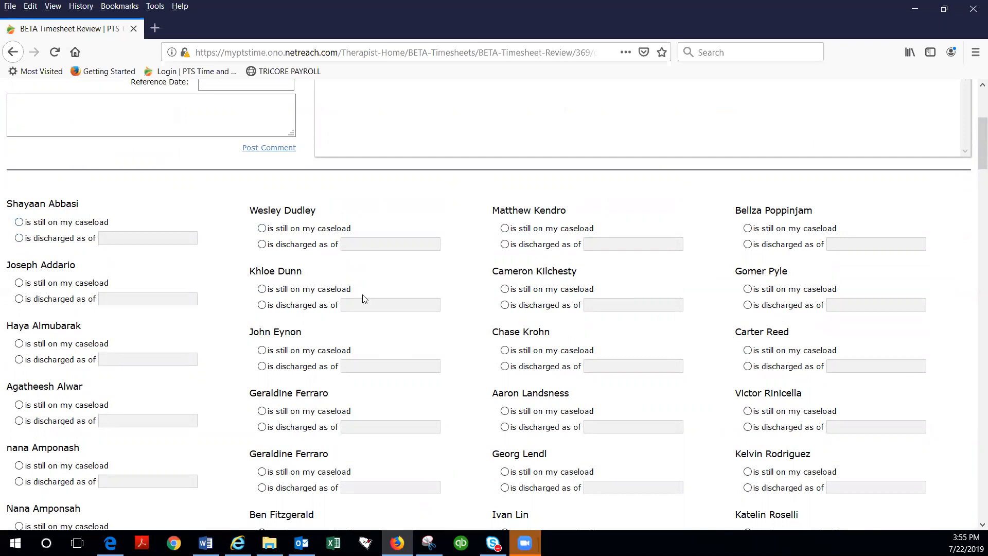
scroll(584, 305, "down", 5)
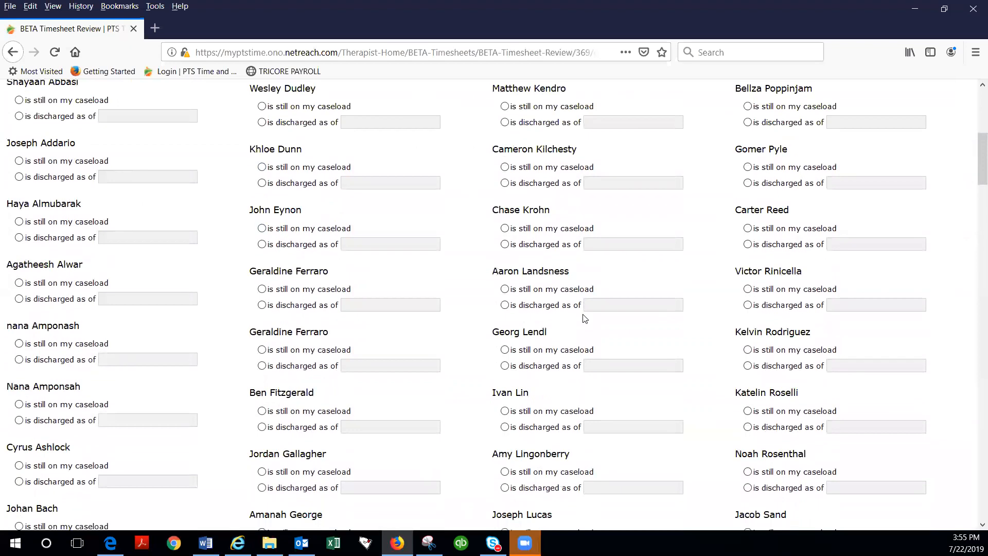
scroll(584, 318, "down", 1)
scroll(585, 316, "up", 8)
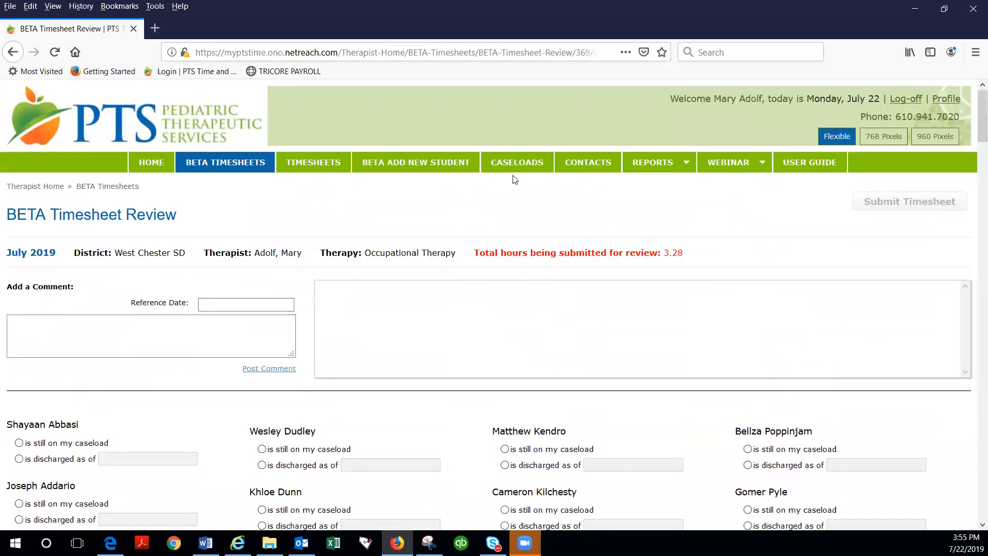
scroll(514, 307, "down", 2)
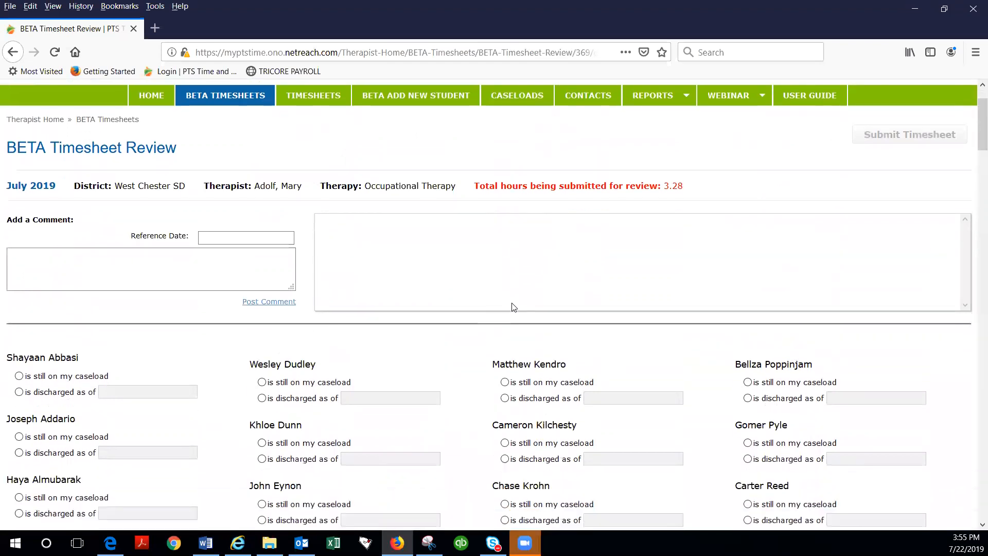
scroll(427, 337, "down", 10)
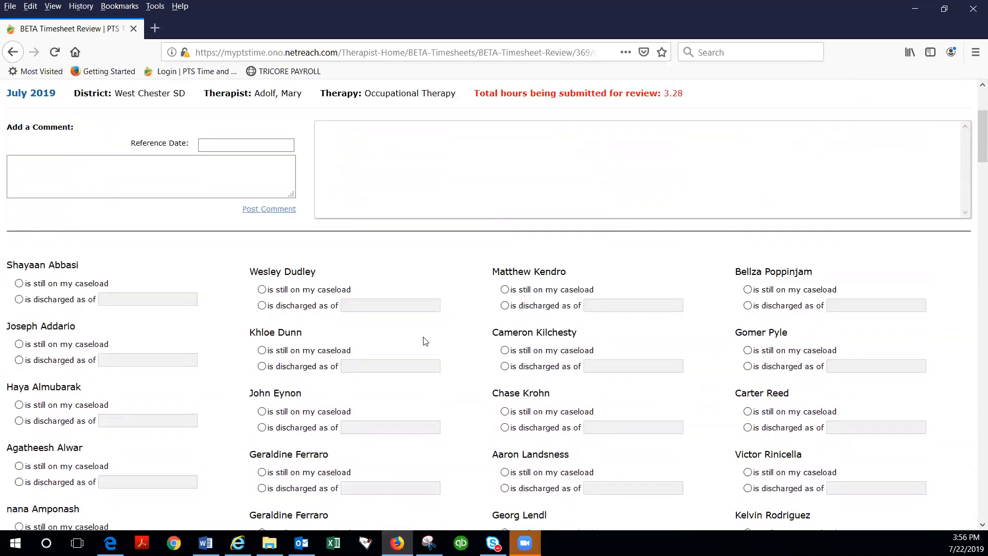
scroll(426, 336, "down", 3)
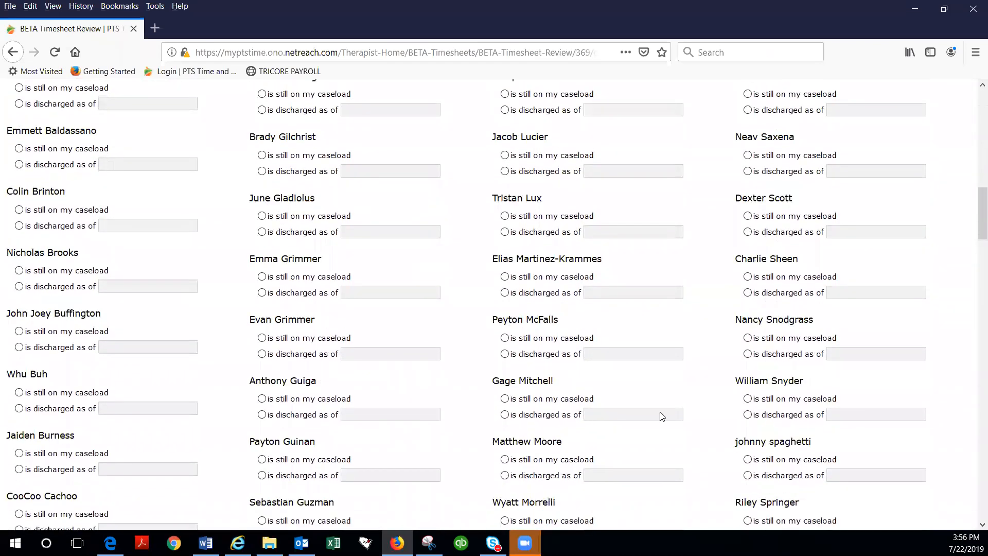
scroll(491, 355, "down", 7)
scroll(495, 351, "down", 15)
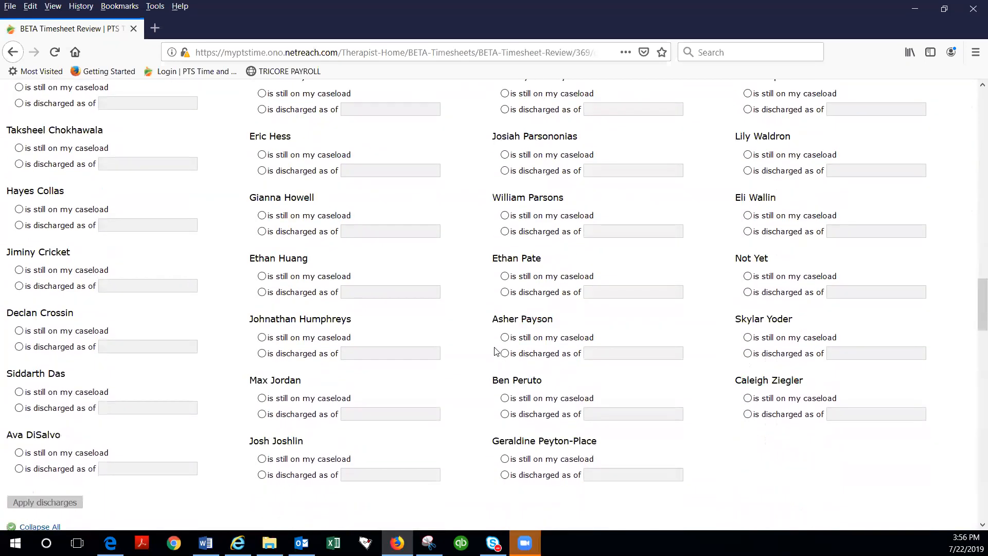
Review the daily time entries, hour totals and notes from July 22 through July 31, 2019 on the timesheet review.
scroll(584, 188, "down", 1)
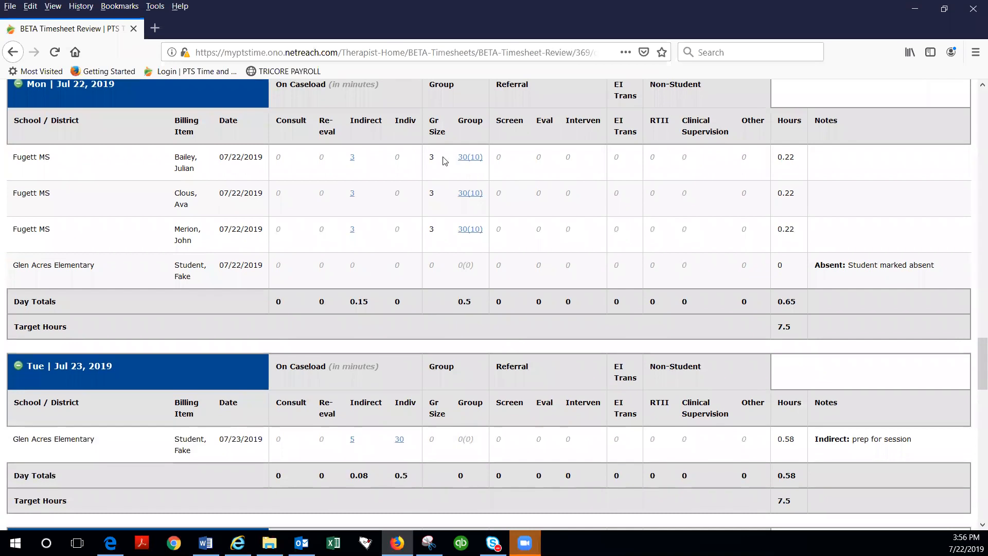
scroll(463, 192, "down", 3)
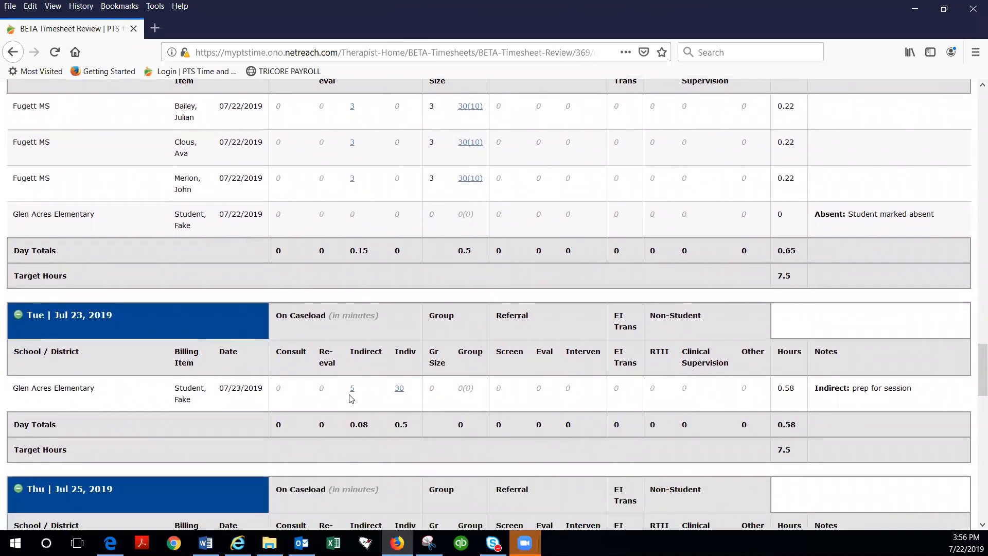
scroll(540, 338, "down", 4)
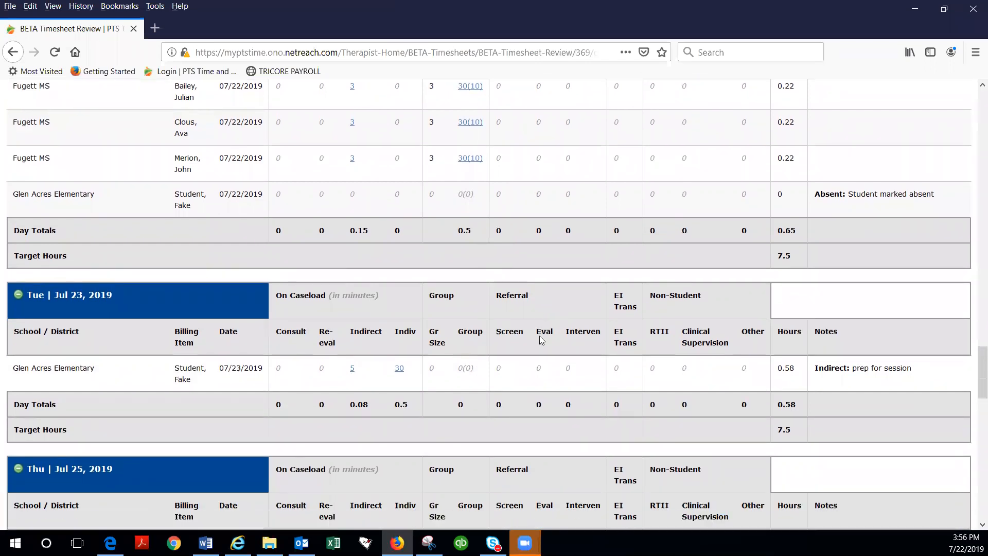
scroll(479, 342, "down", 5)
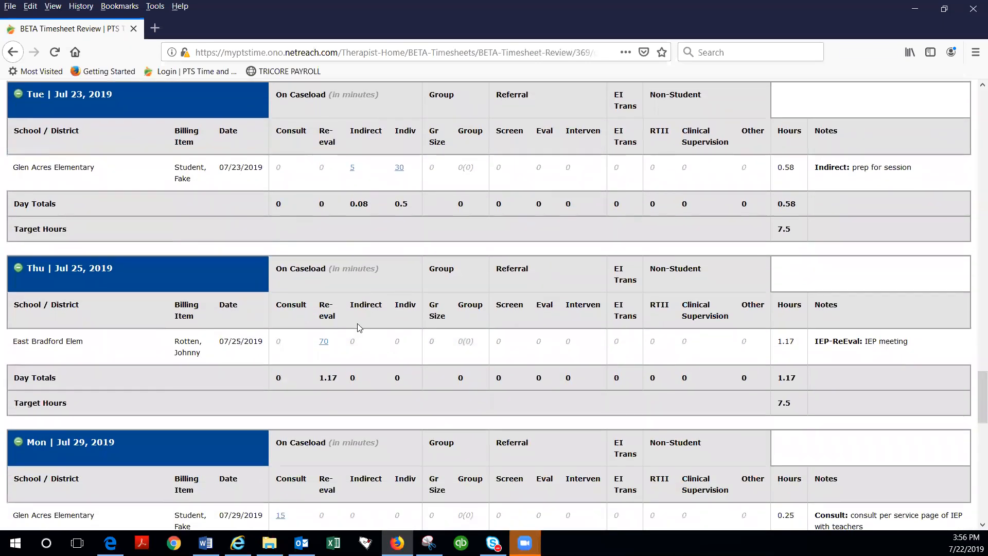
scroll(402, 316, "down", 4)
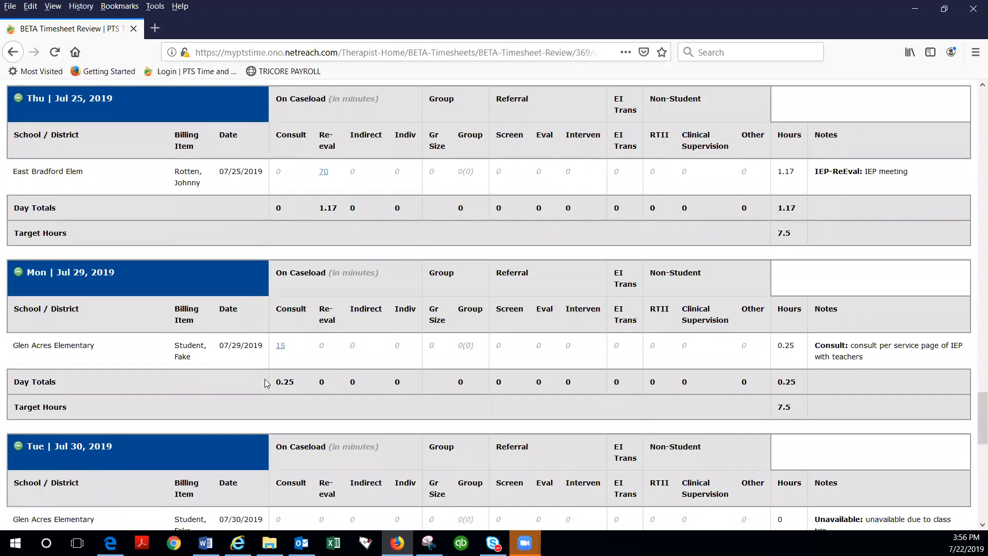
scroll(463, 330, "down", 4)
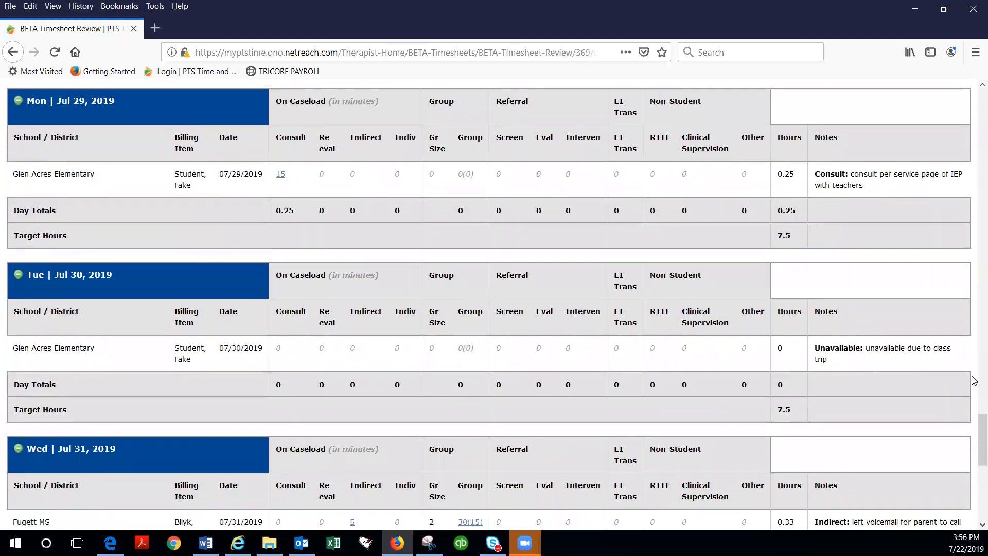
scroll(973, 381, "down", 5)
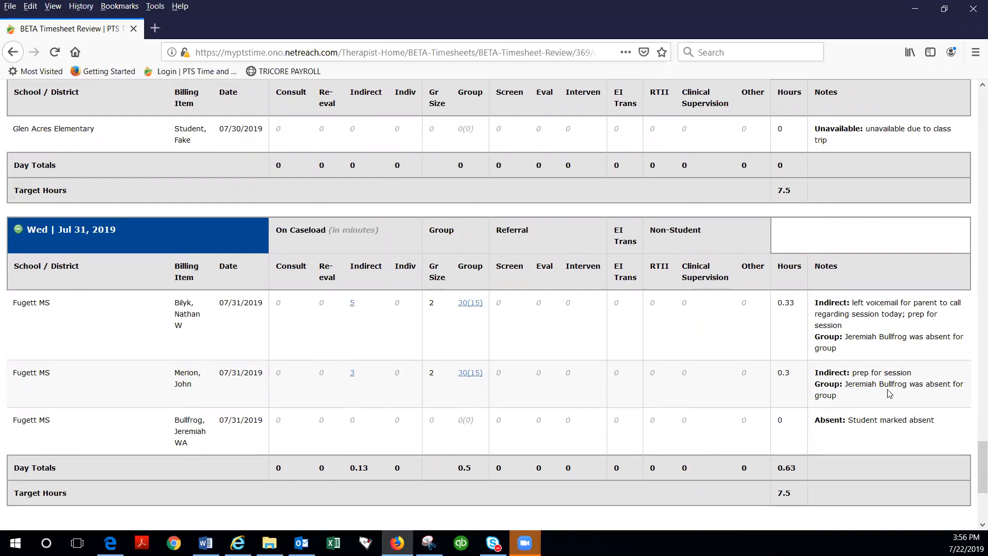
scroll(893, 373, "up", 3)
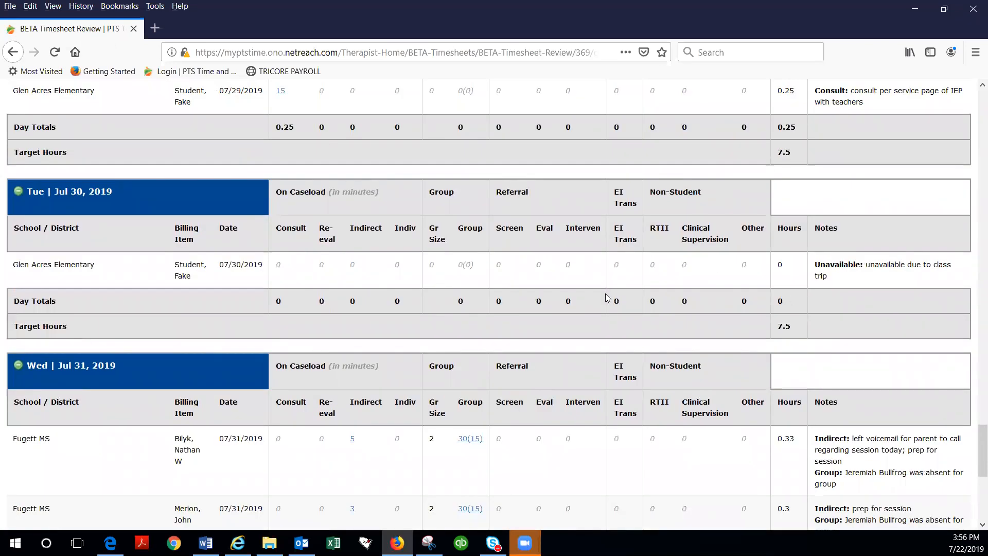
scroll(815, 309, "up", 20)
scroll(817, 304, "up", 20)
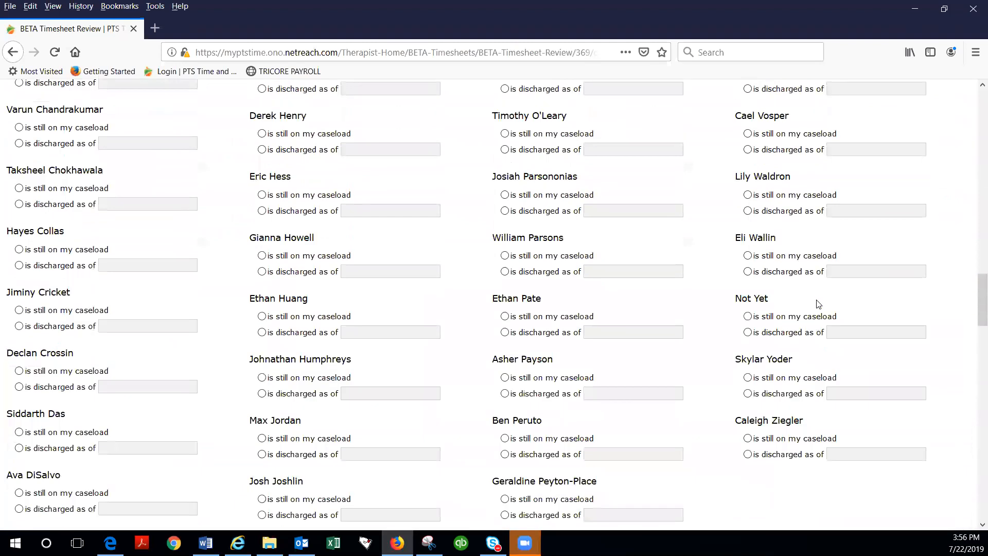
scroll(818, 304, "up", 7)
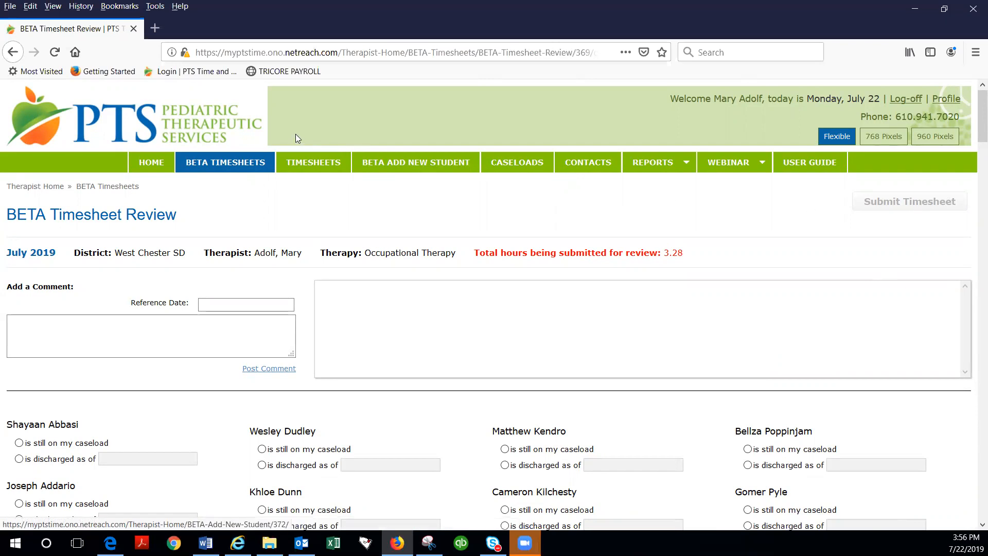
Return to the BETA Timesheets overview and check the West Chester SD weeks and submission status for July 2019.
left_click(205, 164)
scroll(167, 340, "down", 2)
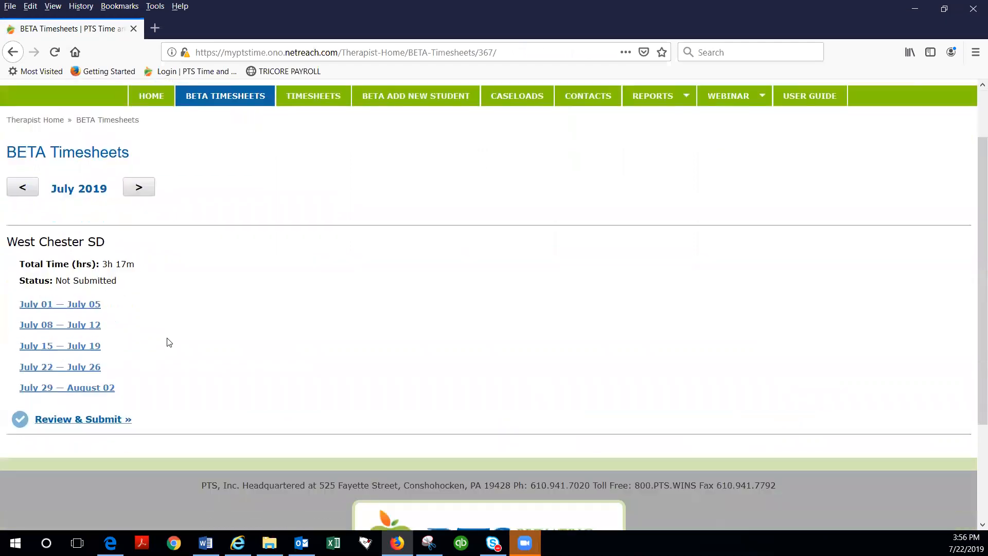
scroll(169, 342, "down", 1)
scroll(242, 358, "up", 3)
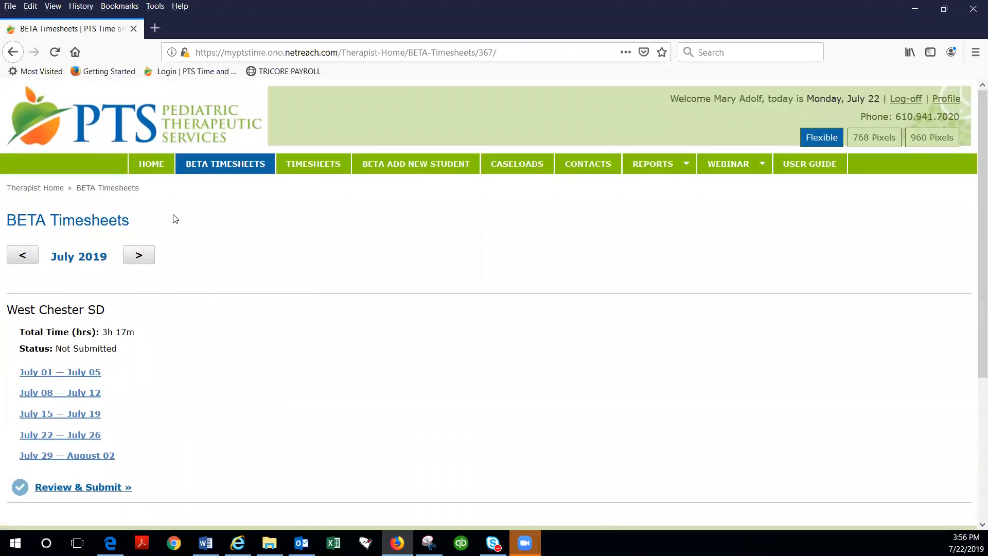
Open the Therapist Home page and look over its billing notices and tutorial information.
left_click(148, 164)
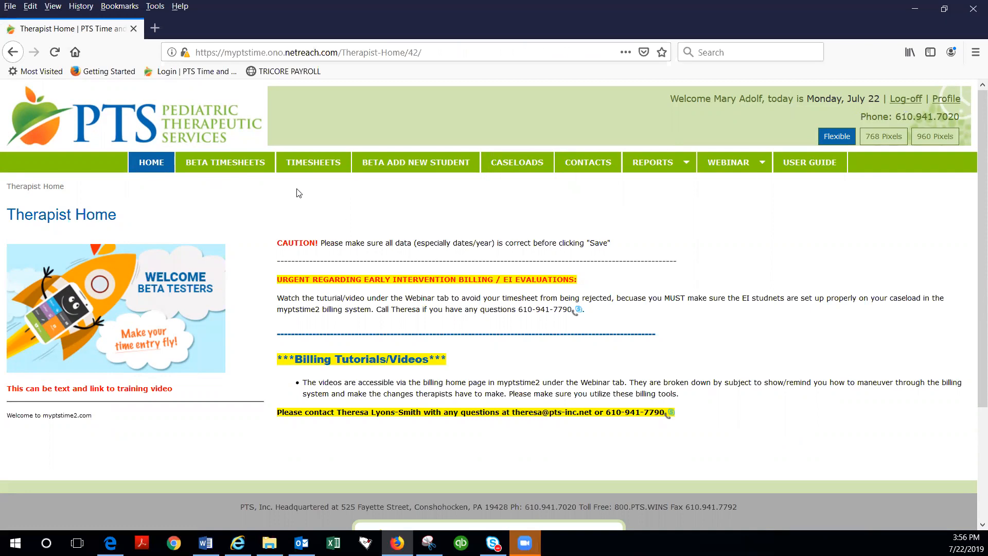
scroll(299, 193, "down", 3)
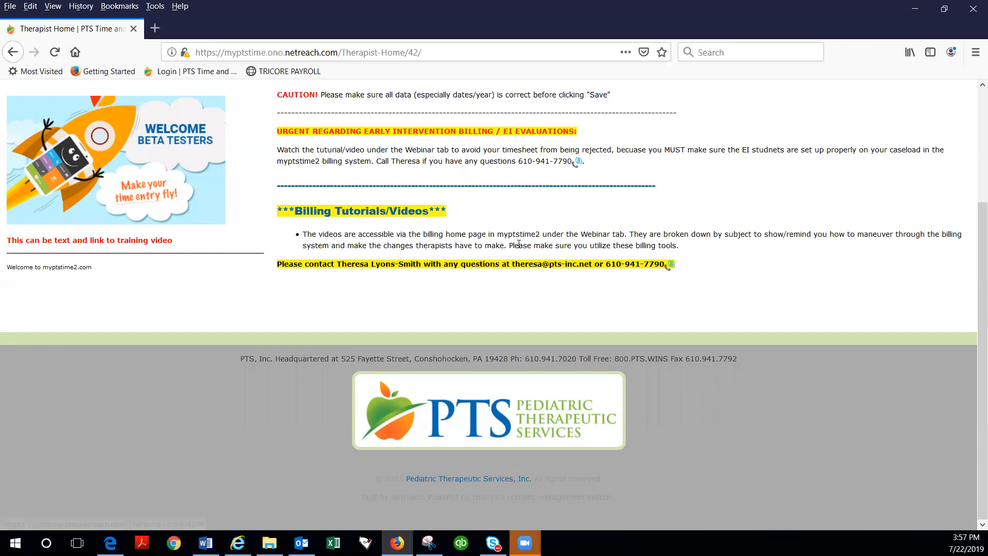
scroll(503, 246, "up", 3)
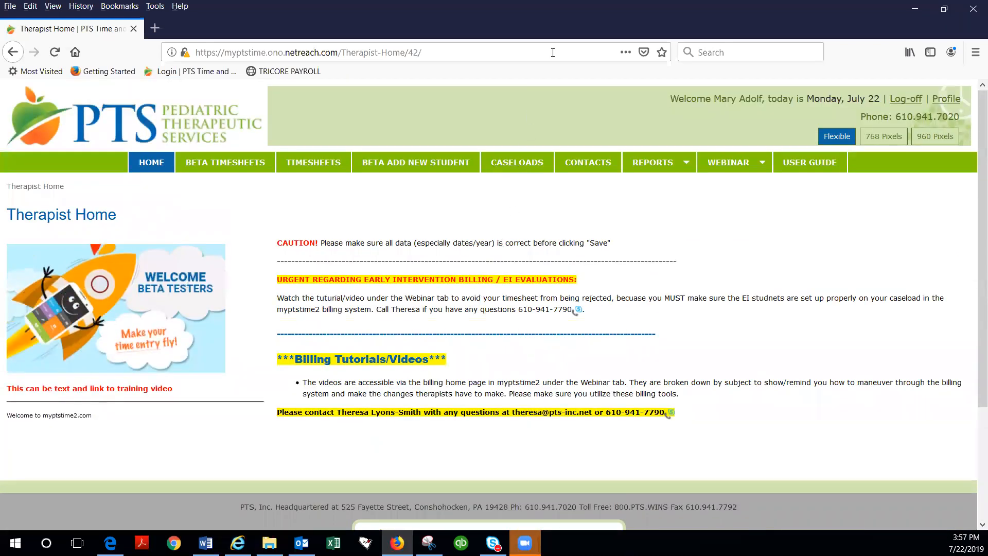